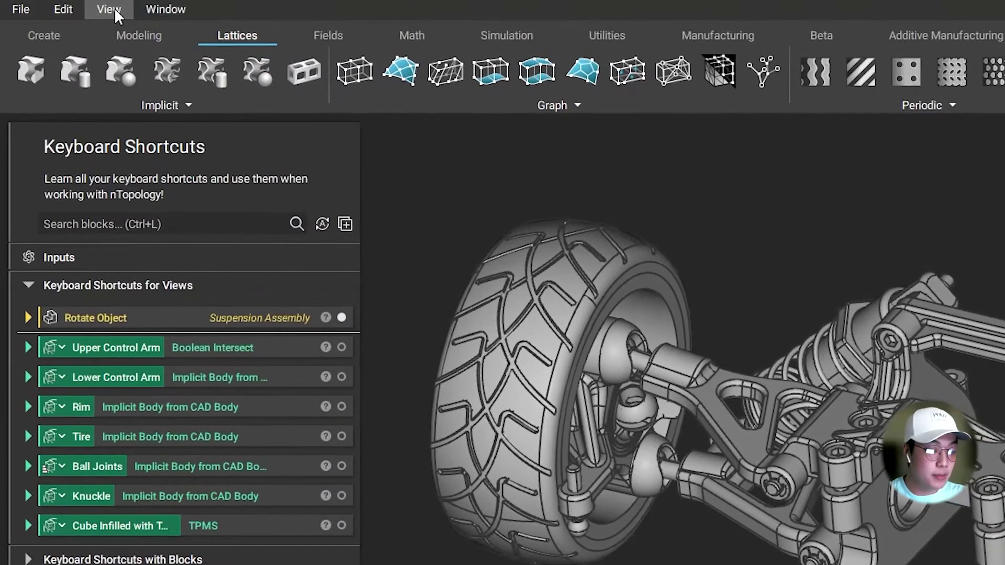
left_click(111, 10)
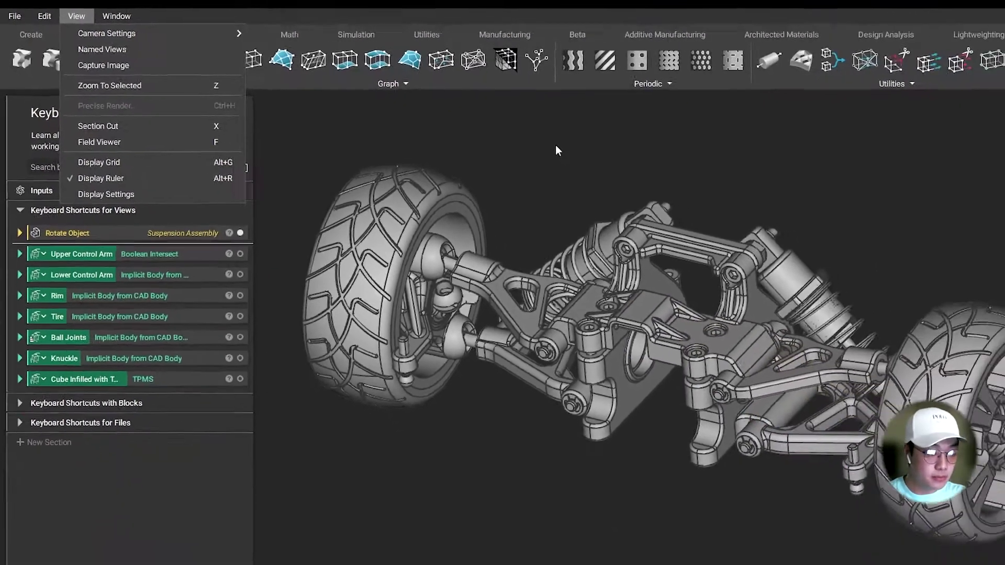
left_click(774, 200)
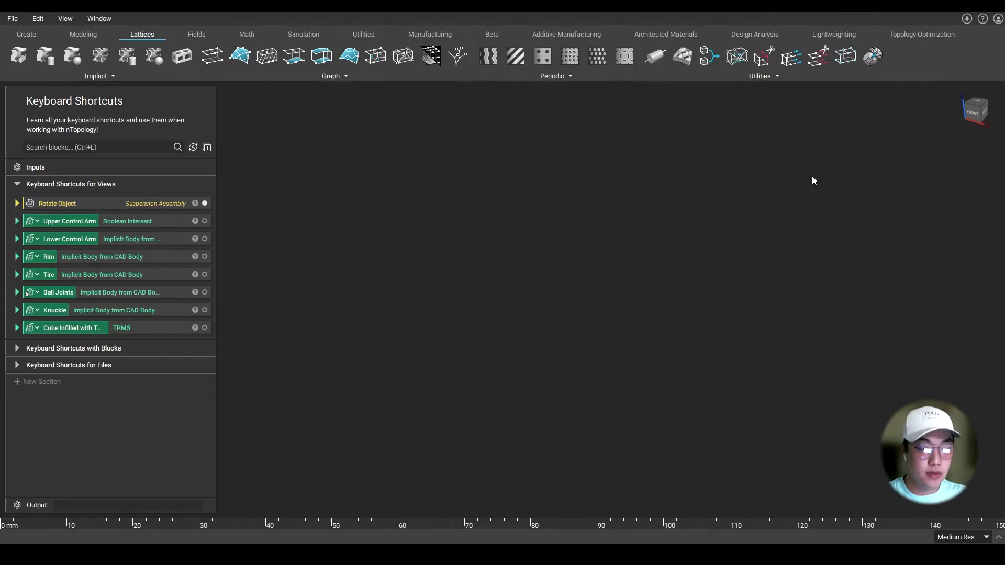
View the suspension assembly from the right side, then fit it in the view at an angle showing both wheels
key("f")
key("3")
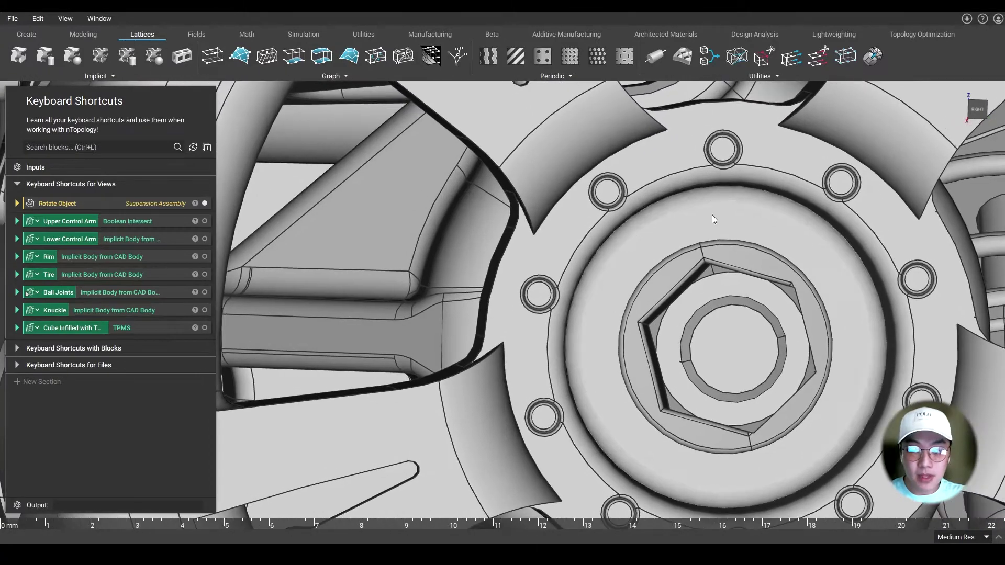
right_click_drag(712, 214, 673, 231)
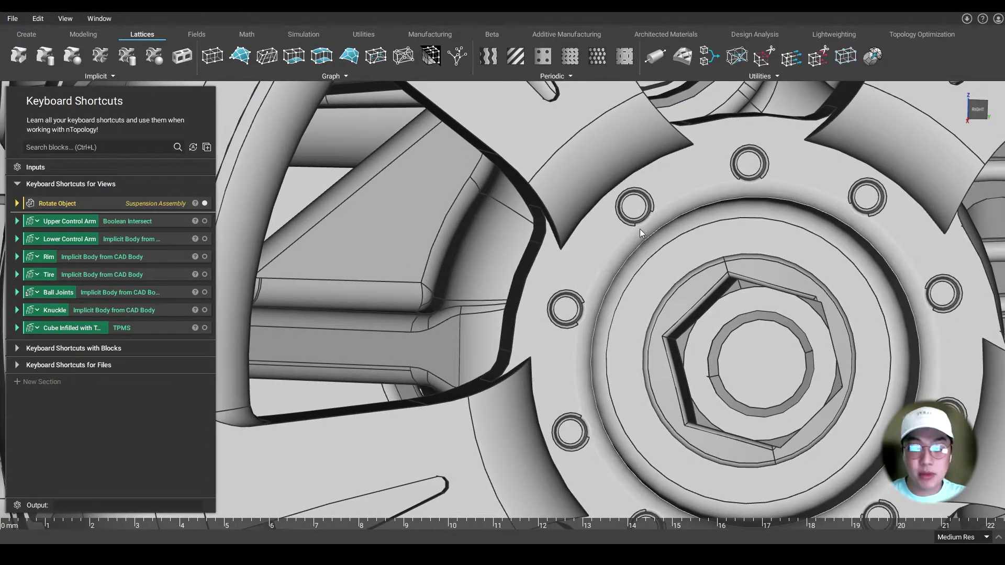
key("z")
right_click_drag(642, 283, 703, 293)
scroll(702, 293, "up", 2)
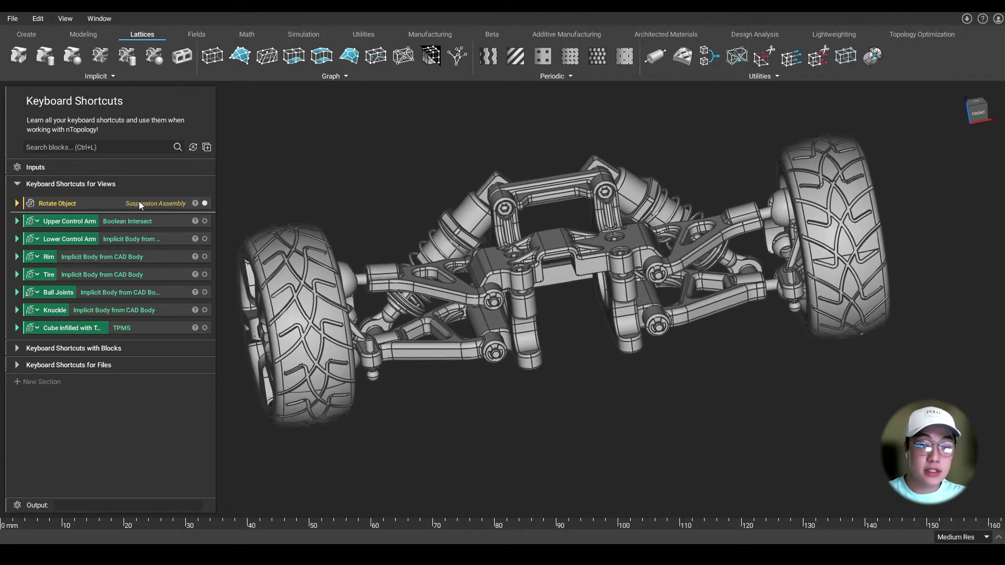
Hide the Rotate Object block and show the Upper Control Arm, Lower Control Arm, Rim, Tire, Ball Joints and Knuckle bodies
left_click(146, 203)
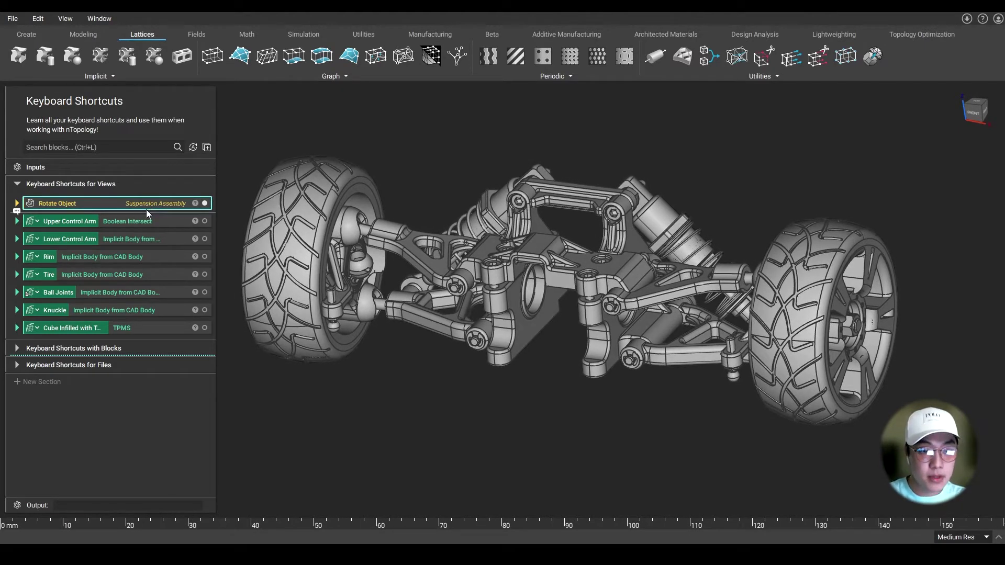
key("v")
key("v")
key("v")
key("v")
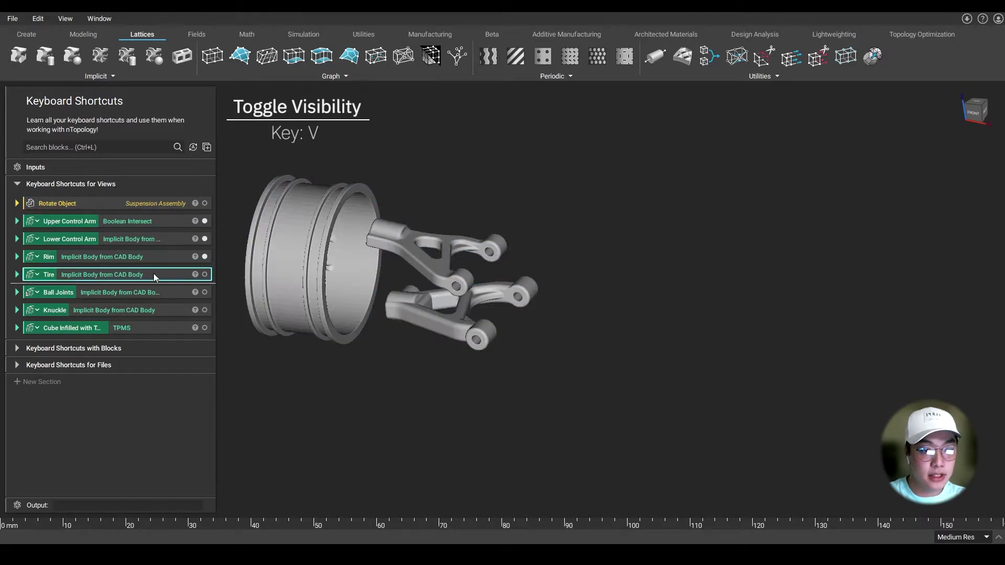
key("v")
key("v")
key("v")
left_click(576, 338)
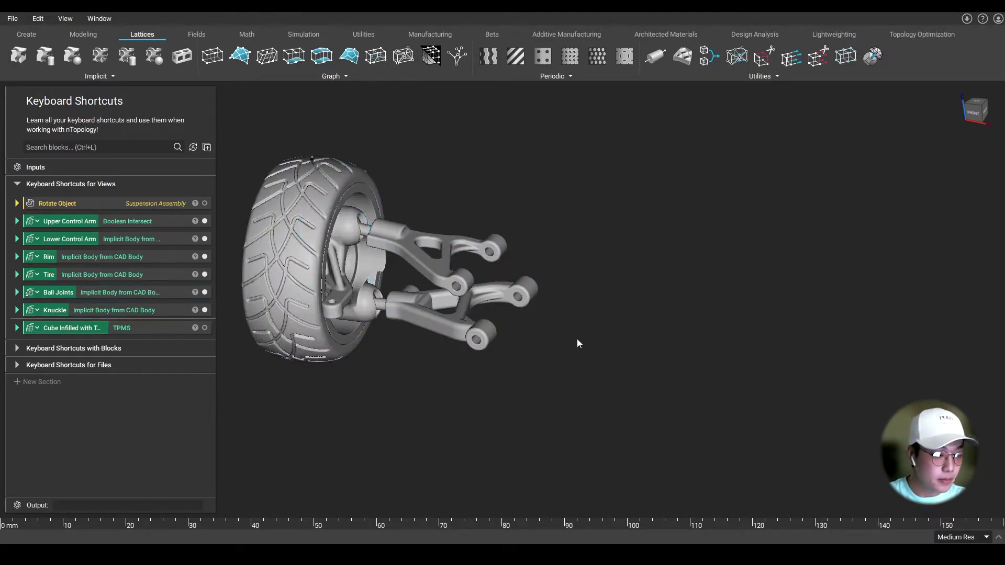
Display the grid around the wheel and control arms, then hide it again
key("f")
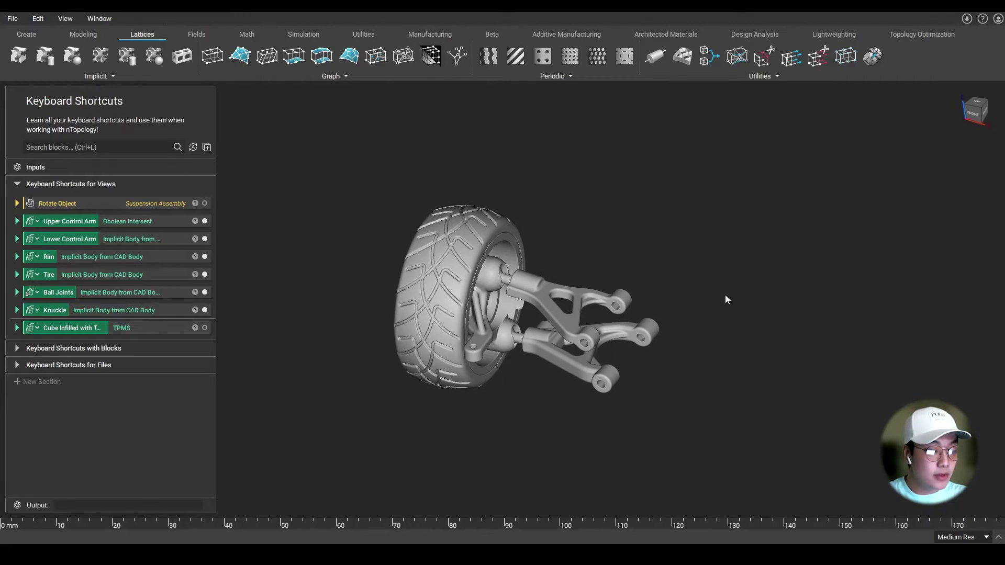
scroll(727, 286, "up", 4)
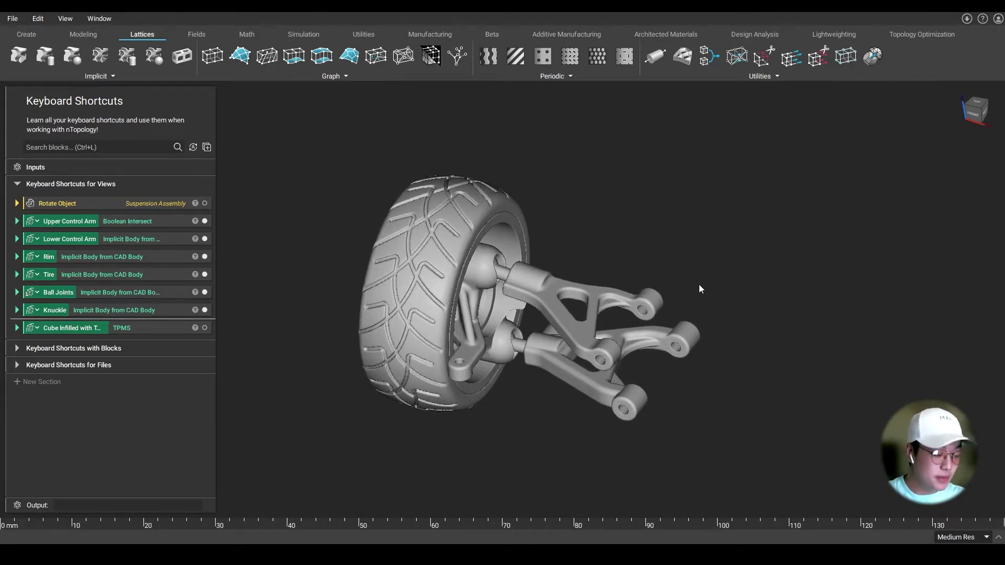
key("alt+g")
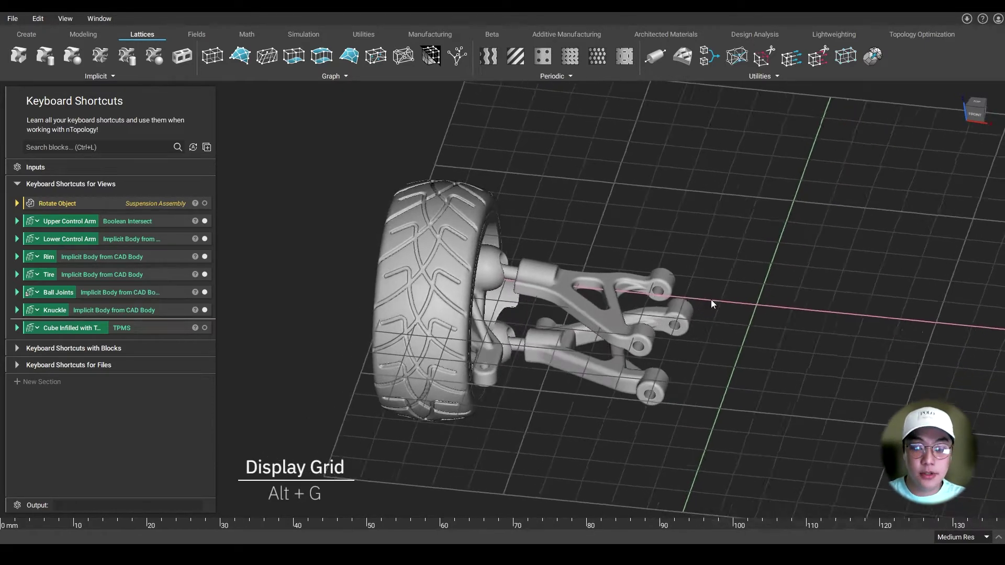
right_click_drag(729, 316, 740, 310)
scroll(740, 310, "down", 3)
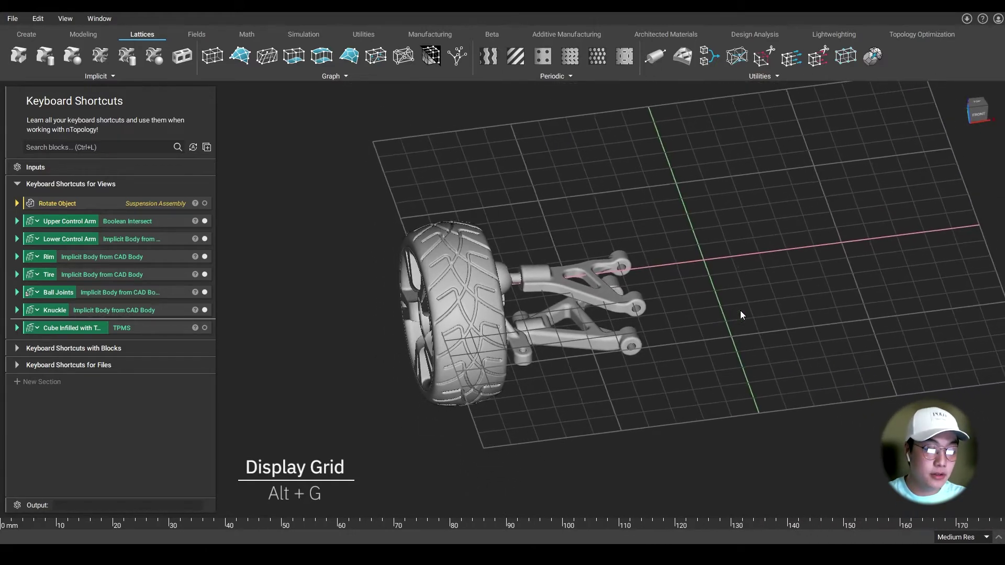
key("alt+g")
scroll(740, 310, "up", 6)
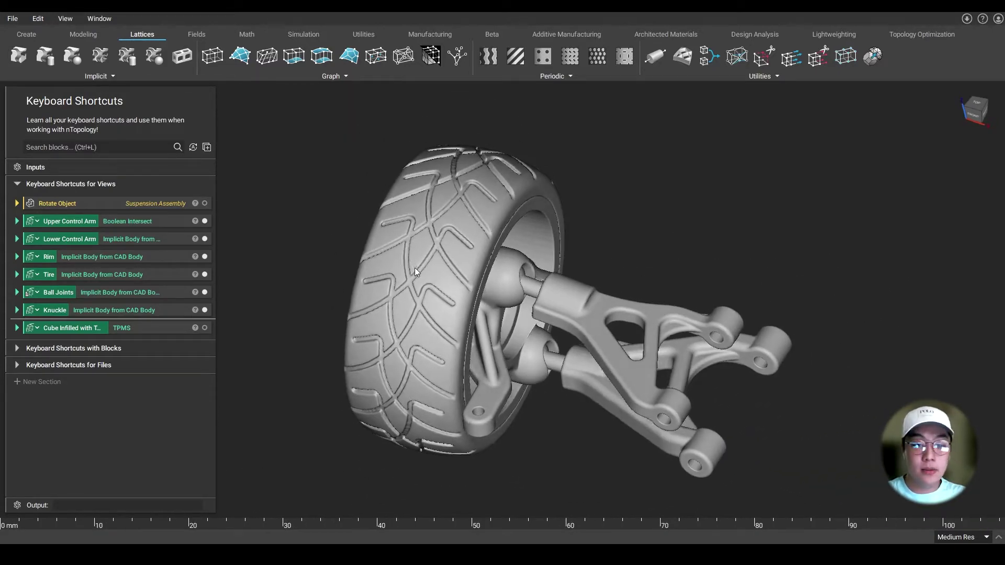
Isolate the Upper Control Arm so that it is the only visible body
left_click(137, 223)
key("i")
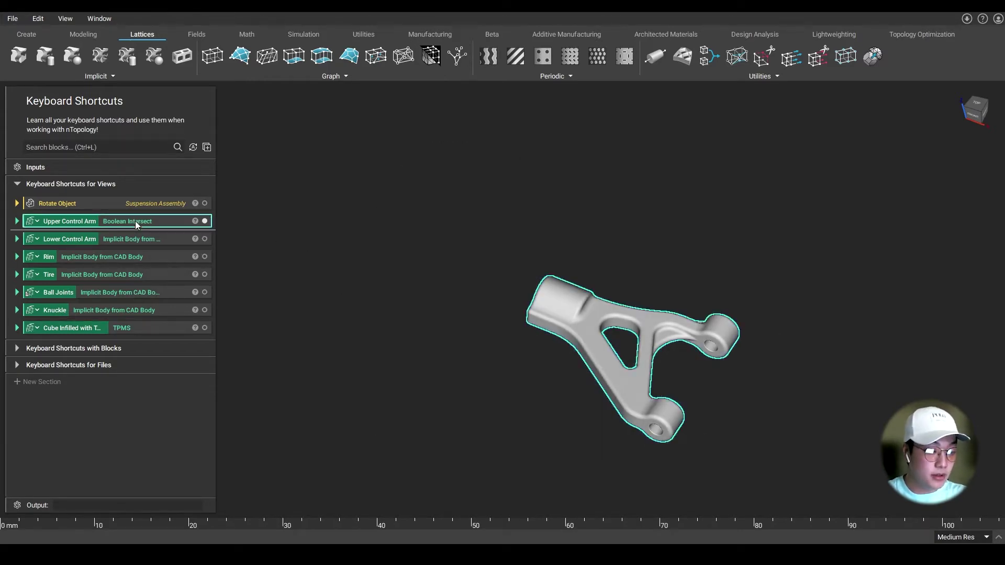
scroll(469, 287, "up", 5)
middle_click_drag(752, 294, 724, 239)
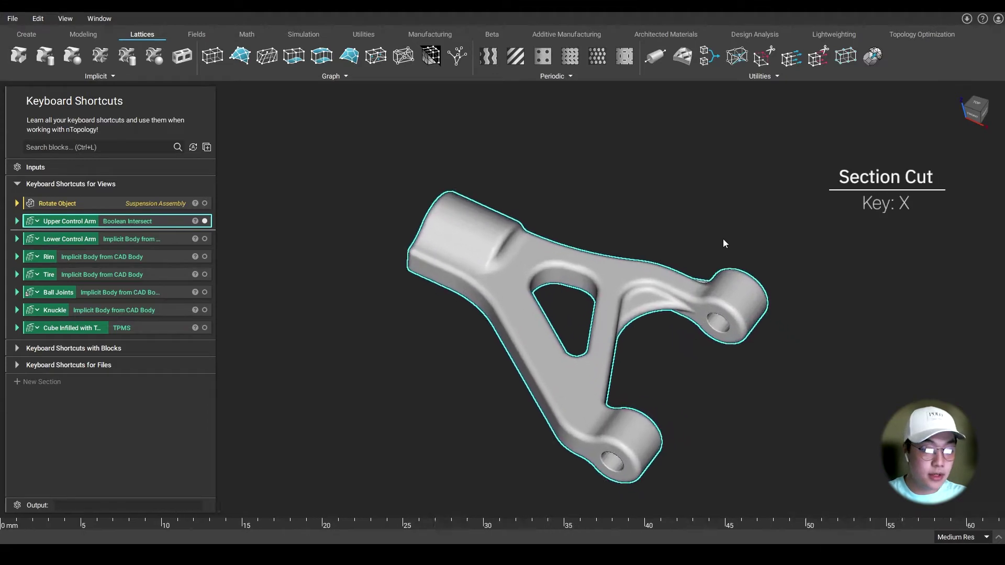
Section-cut the upper control arm with plane normal 0, 0, 1 and lower the cutting plane to a Z center of about -0.39
key("x")
middle_click_drag(694, 297, 683, 290)
scroll(674, 312, "up", 2)
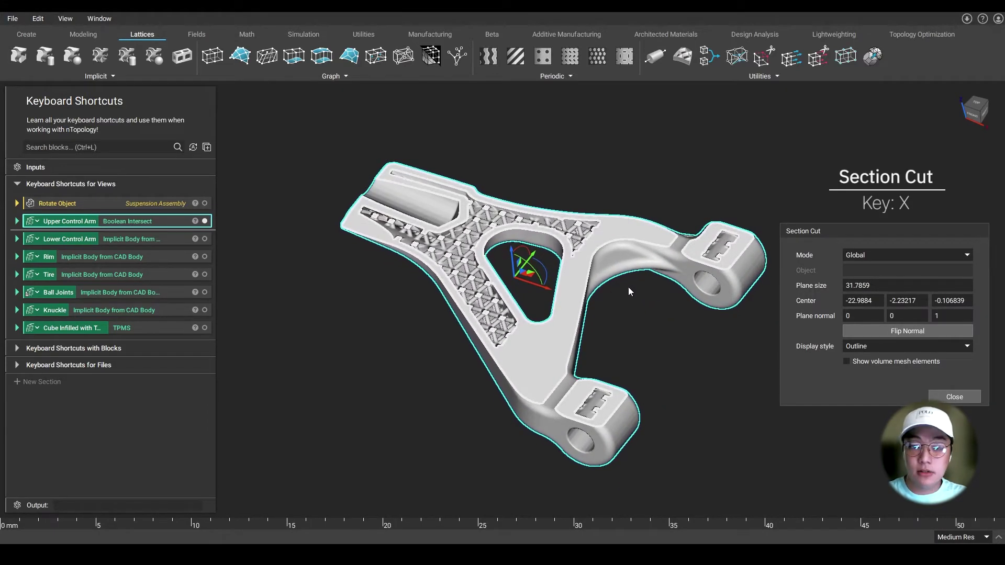
left_click_drag(520, 251, 518, 257)
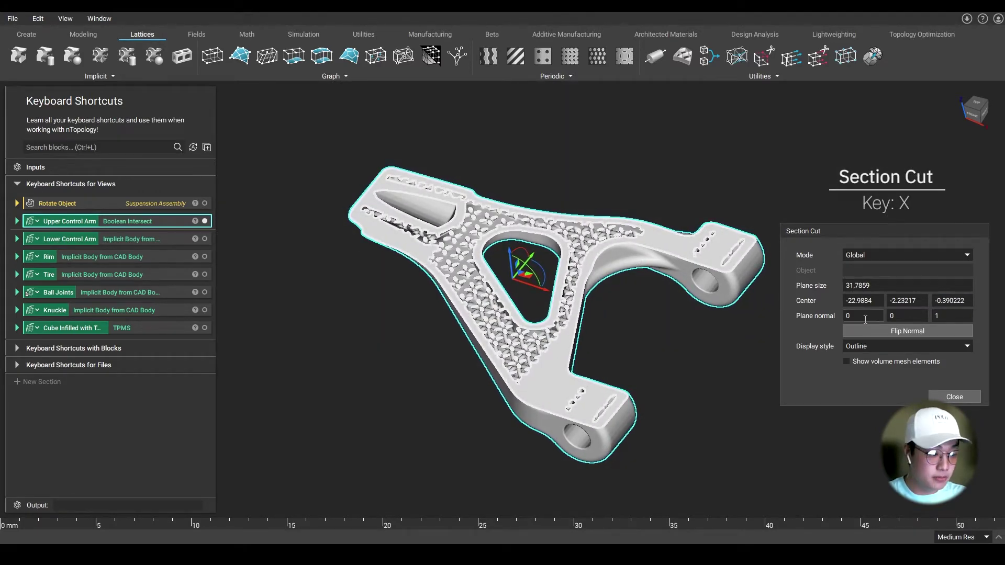
left_click(512, 143)
right_click_drag(511, 143, 509, 175)
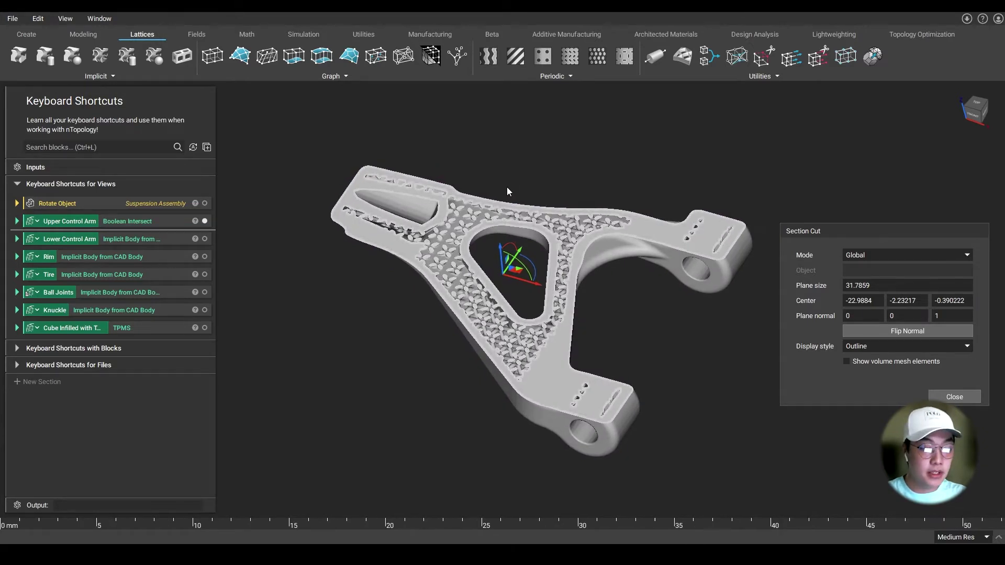
Examine the upper control arm in the Field Viewer with its body hidden, lowering the field plane to a Z center of about -0.82
left_click(164, 221)
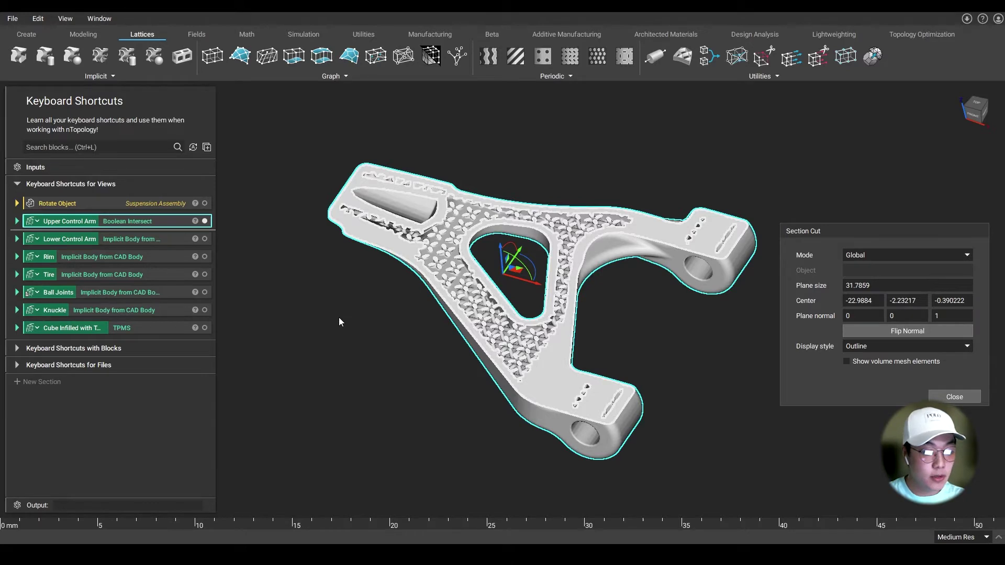
key("f")
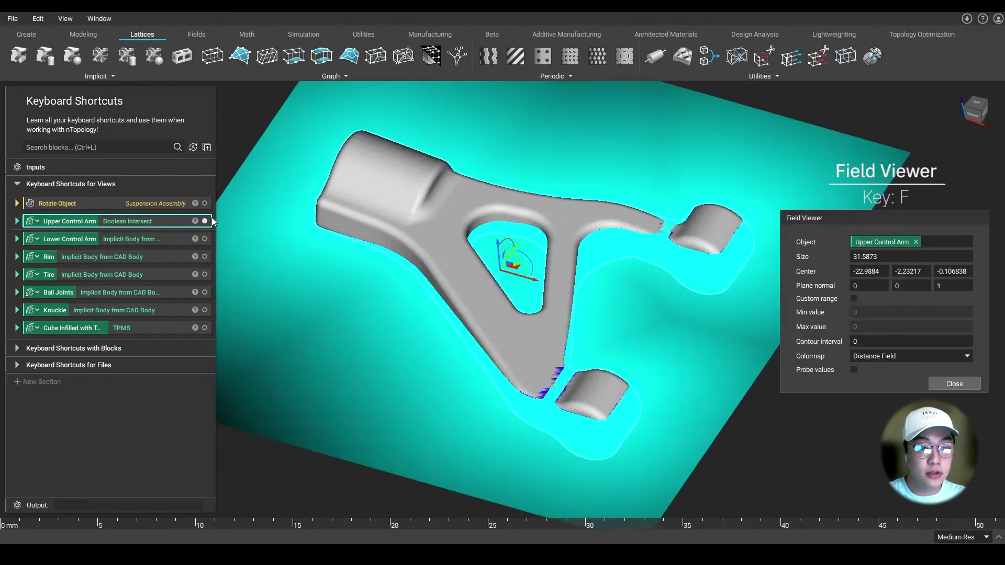
left_click(206, 221)
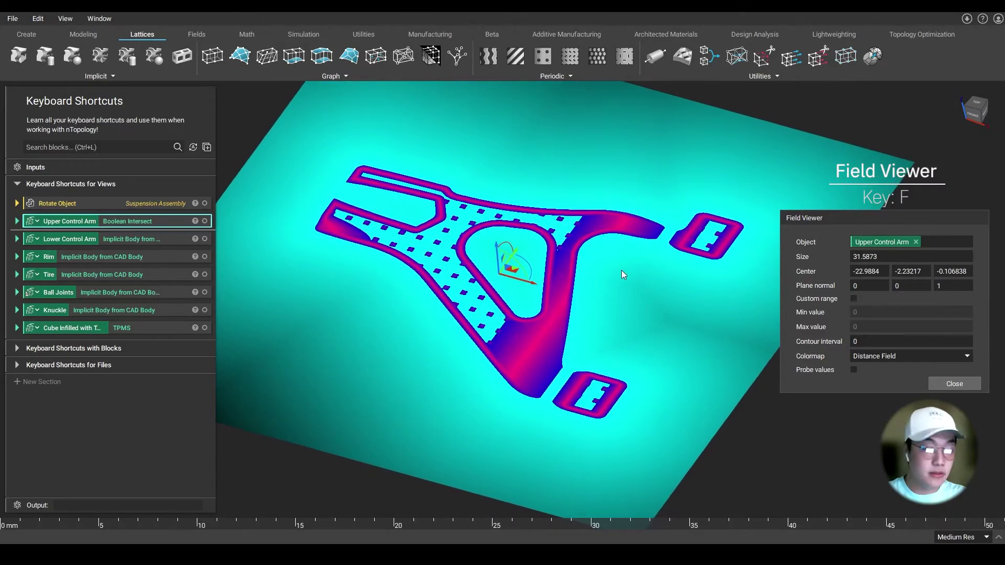
scroll(621, 271, "up", 2)
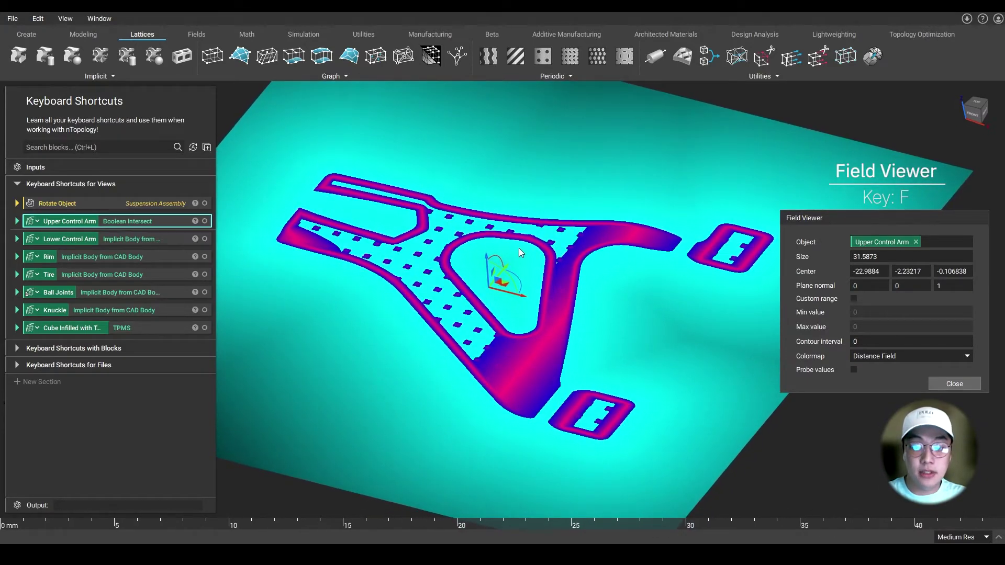
mouse_move(490, 258)
left_mouse_down()
mouse_move(488, 244)
mouse_move(490, 271)
left_mouse_up()
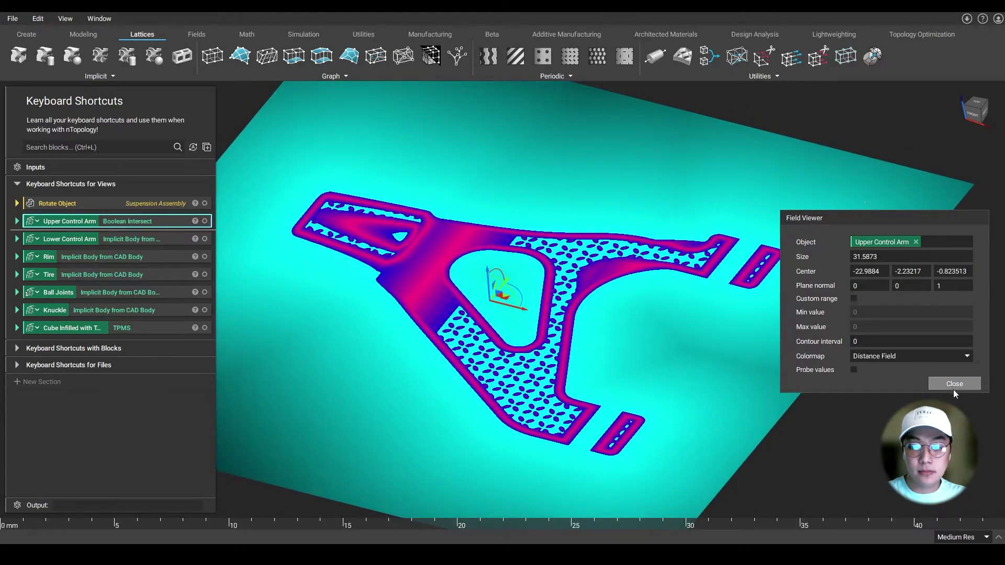
left_click(954, 384)
Show the TPMS-infilled cube fitted in the view, keeping the display at Medium Res
left_click(167, 322)
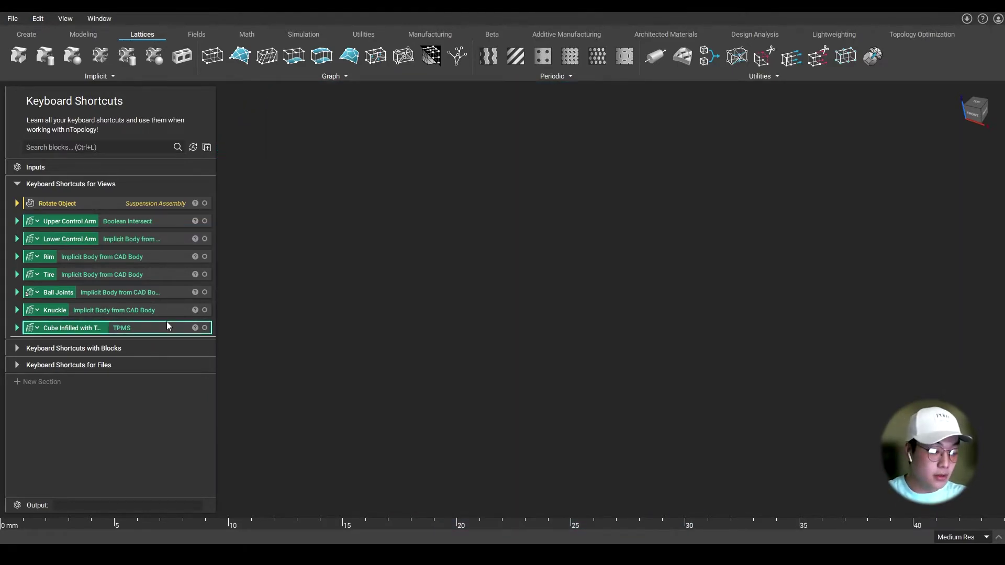
key("f")
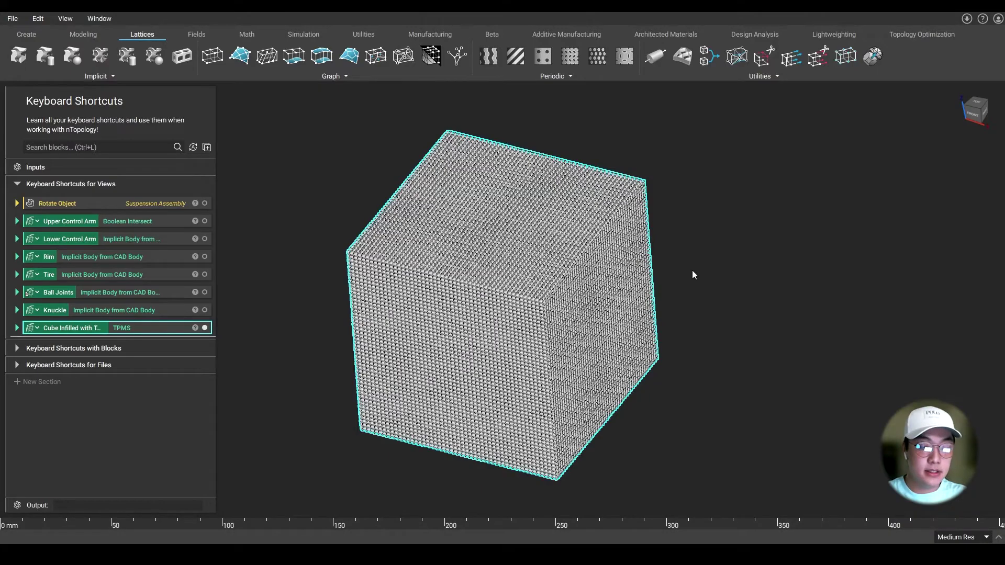
right_click_drag(761, 244, 765, 259)
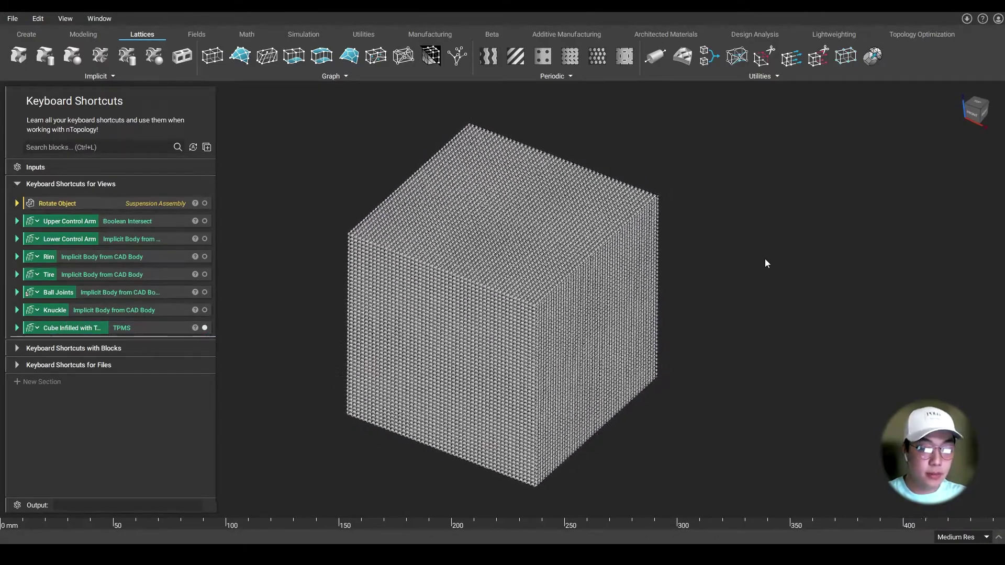
scroll(762, 247, "up", 1)
left_click(972, 537)
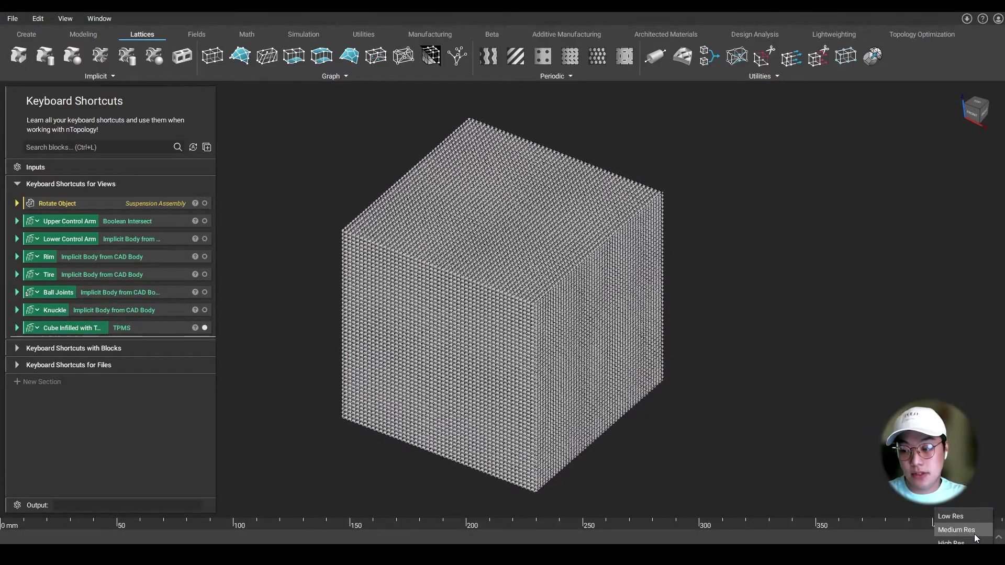
left_click(869, 306)
Inspect the TPMS cube's lattice near its corner with a Precise Render, then exit the render
scroll(869, 306, "up", 2)
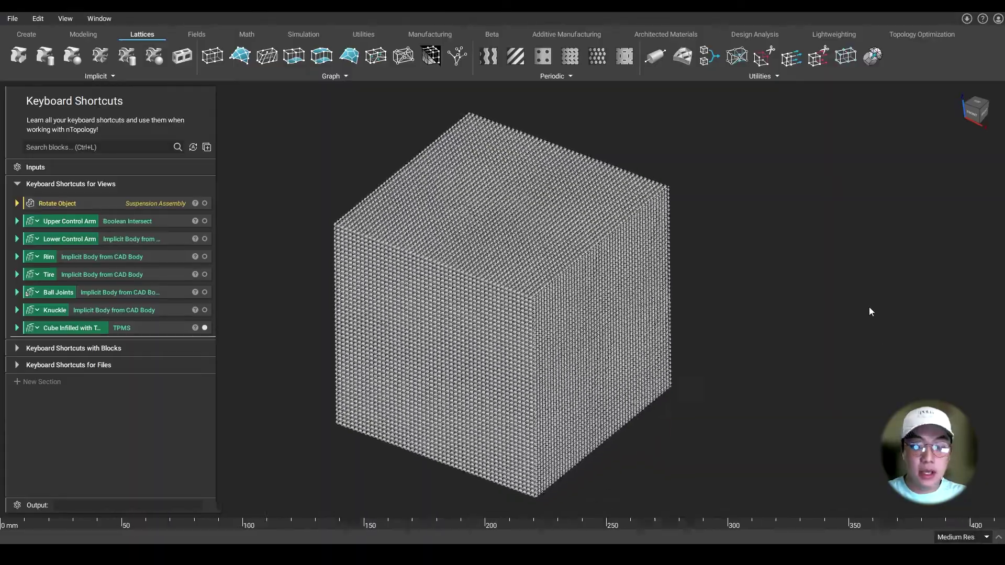
scroll(565, 293, "up", 7)
left_click(565, 293)
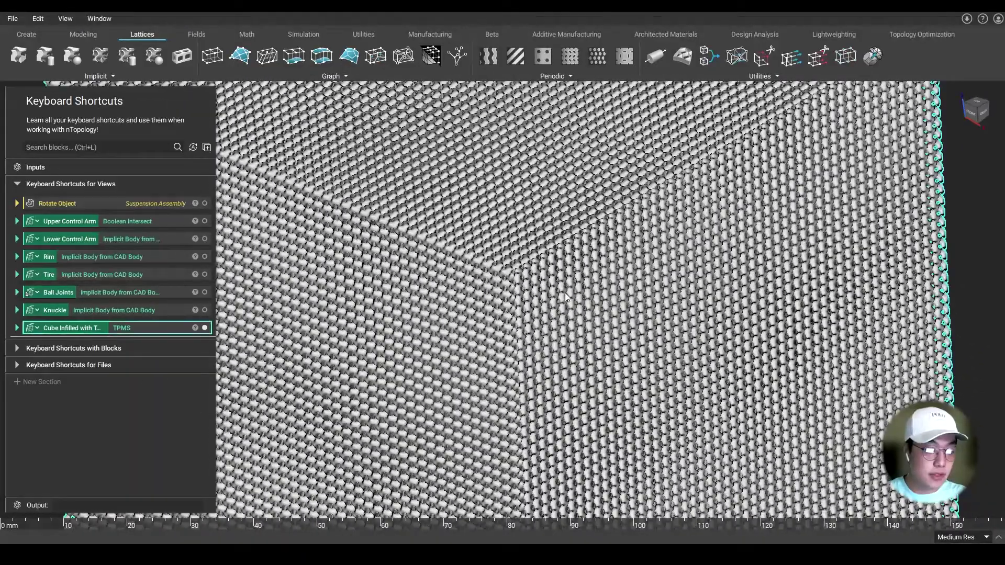
key("ctrl+h")
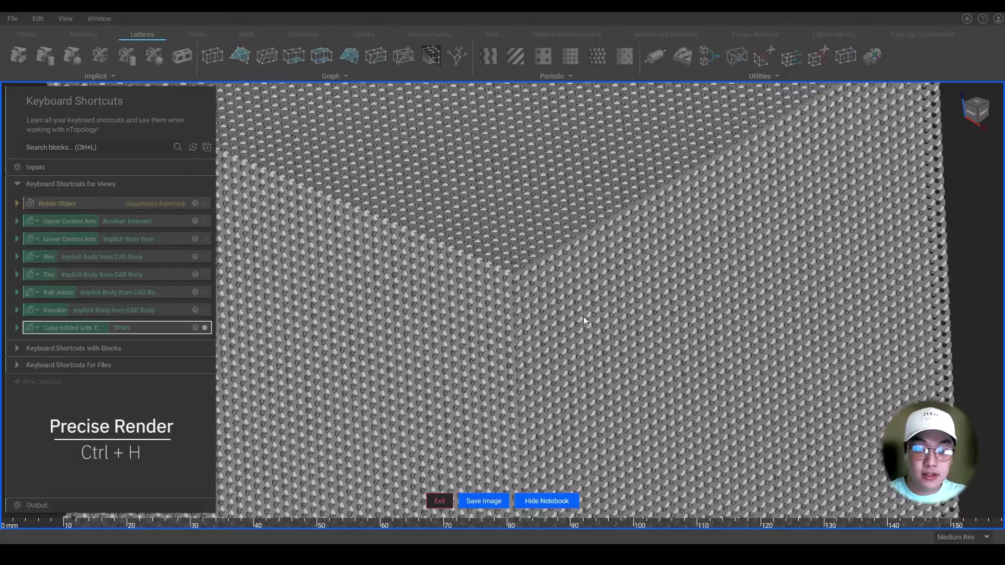
left_click(440, 502)
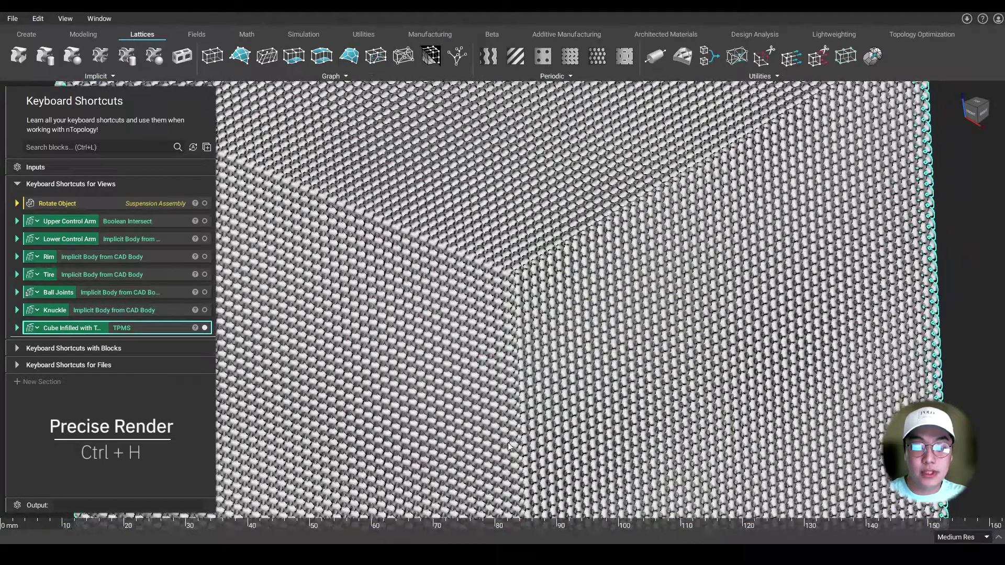
scroll(951, 289, "down", 3)
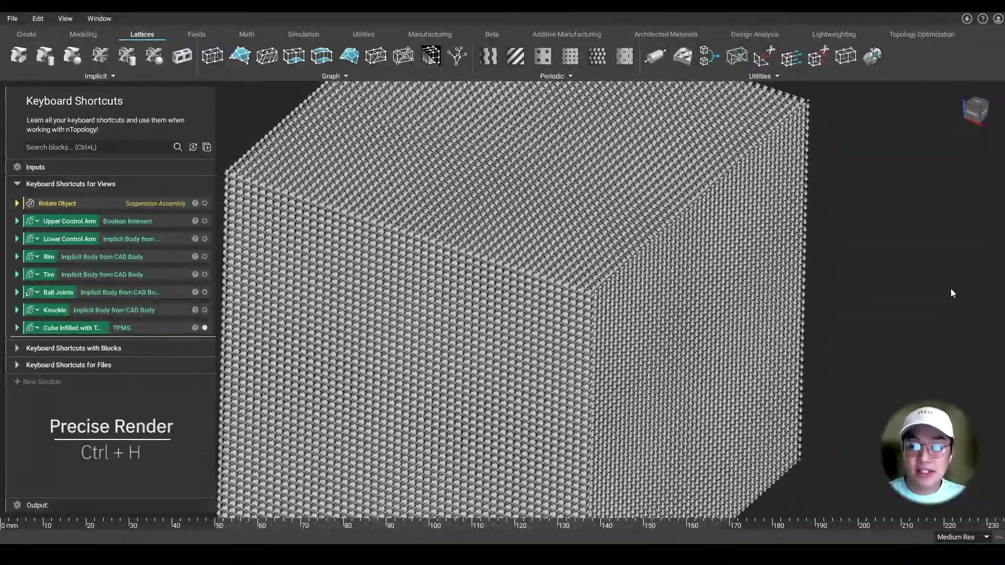
scroll(880, 290, "down", 3)
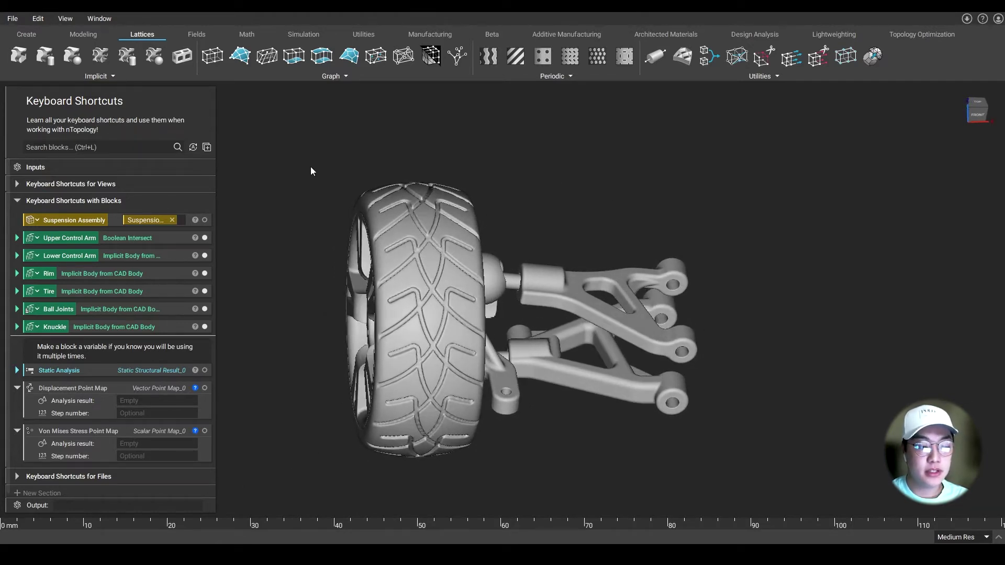
Find the Import Part block by searching for "import part", add it below the Knuckle block, and collapse it
key("ctrl+l")
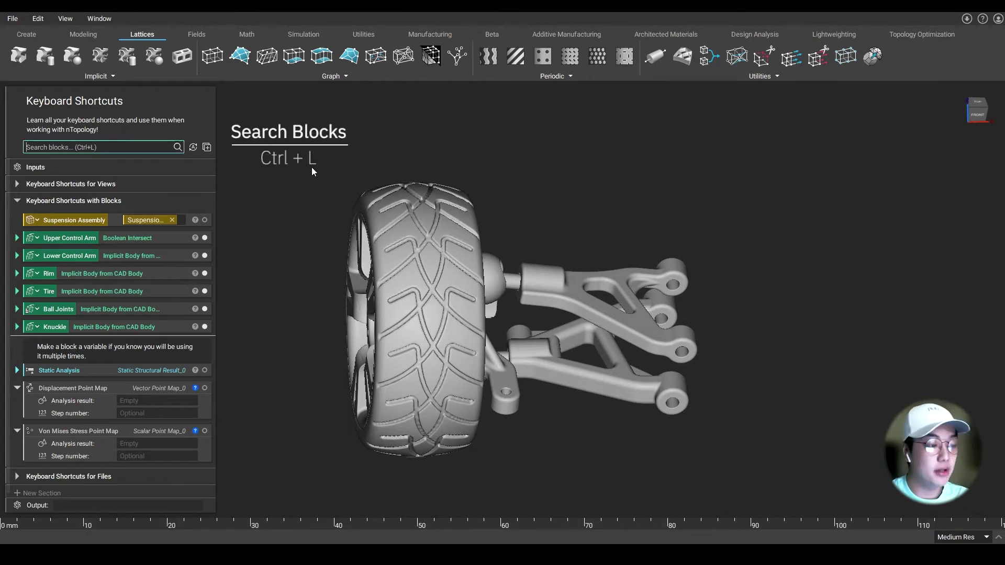
type("import part")
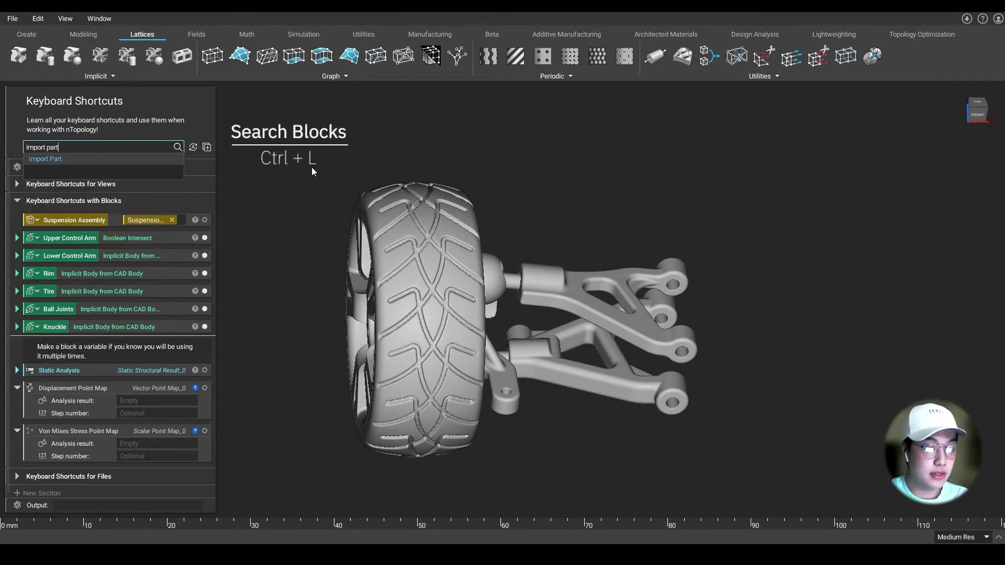
key("Return")
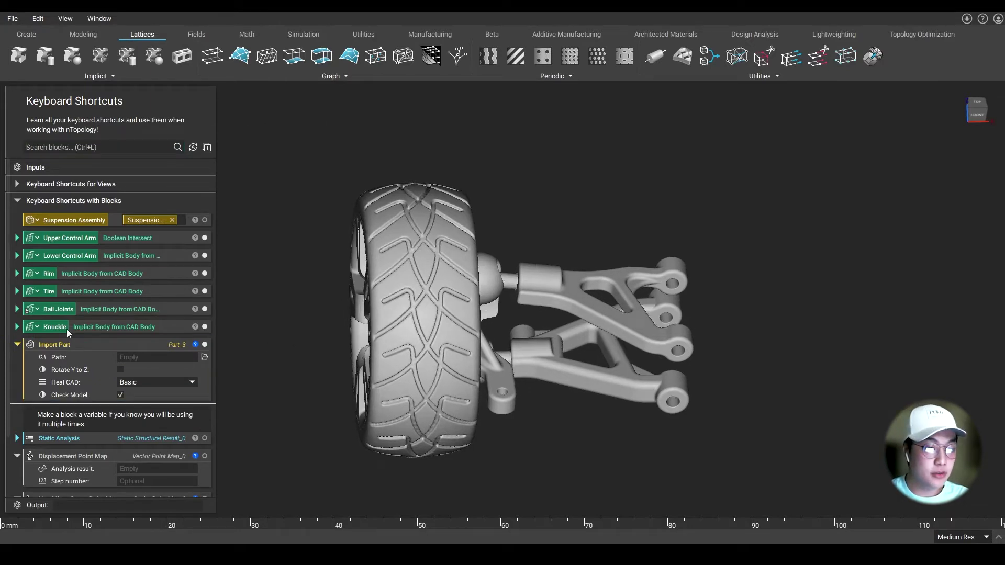
left_click(17, 345)
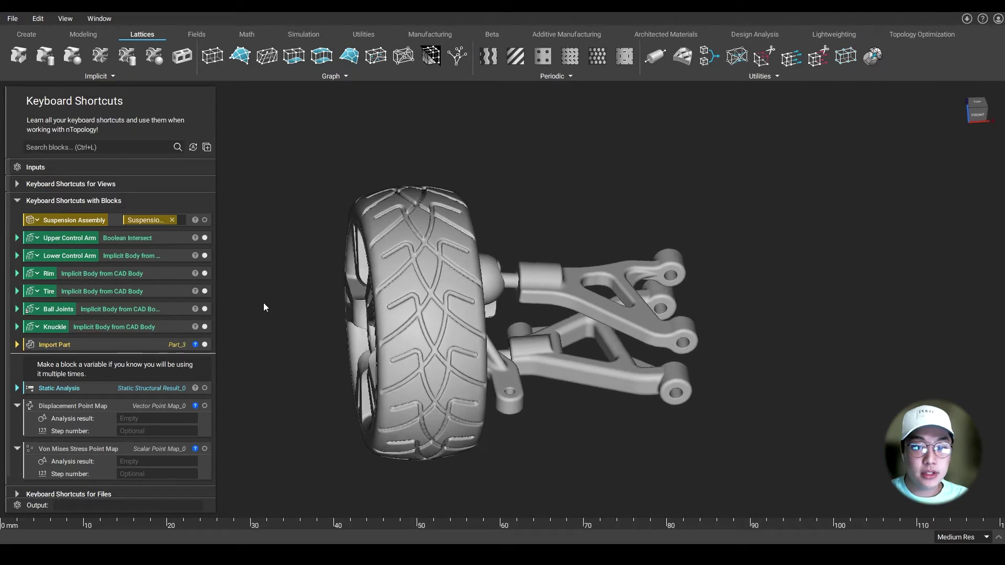
Import the suspension.STEP file from the Suspension models folder
key("ctrl+i")
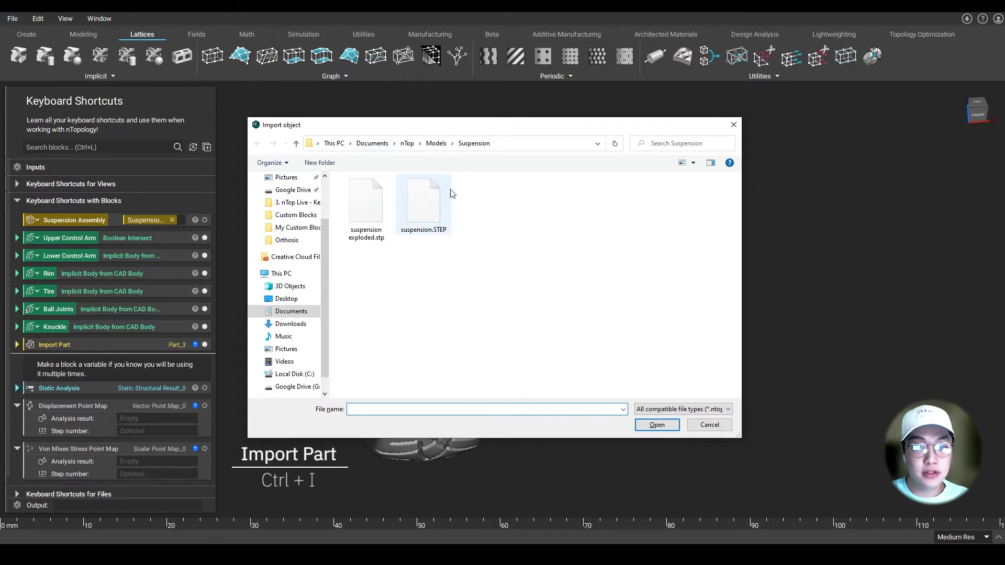
left_click(425, 208)
left_click(656, 424)
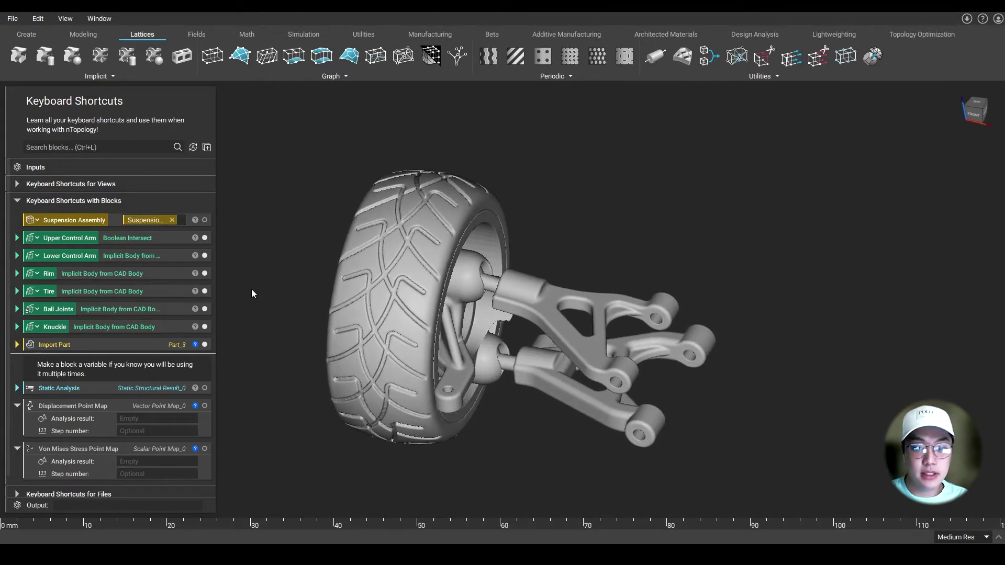
Isolate the Tire body so it is the only part displayed, and clear the selection
left_click(71, 290)
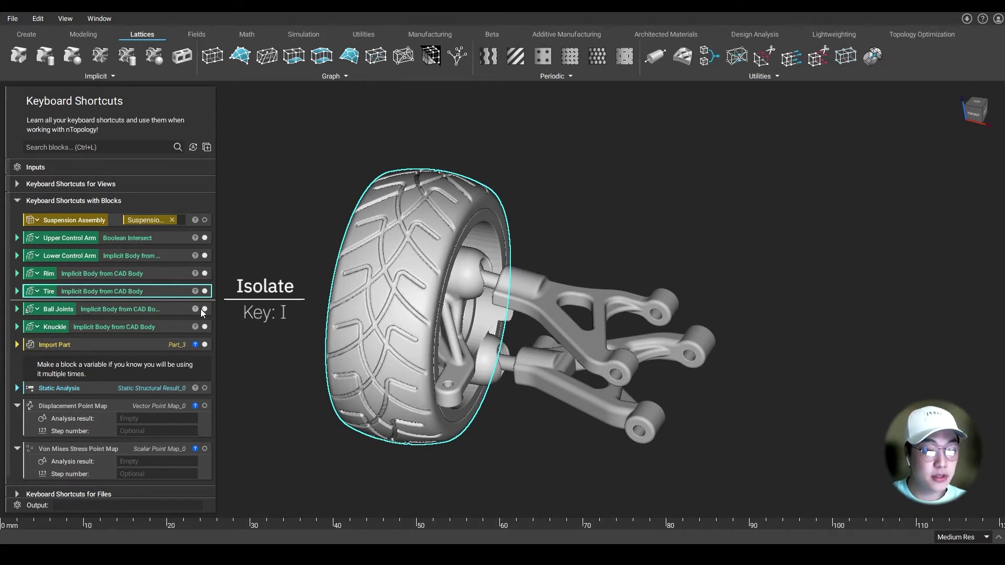
key("i")
left_click(579, 269)
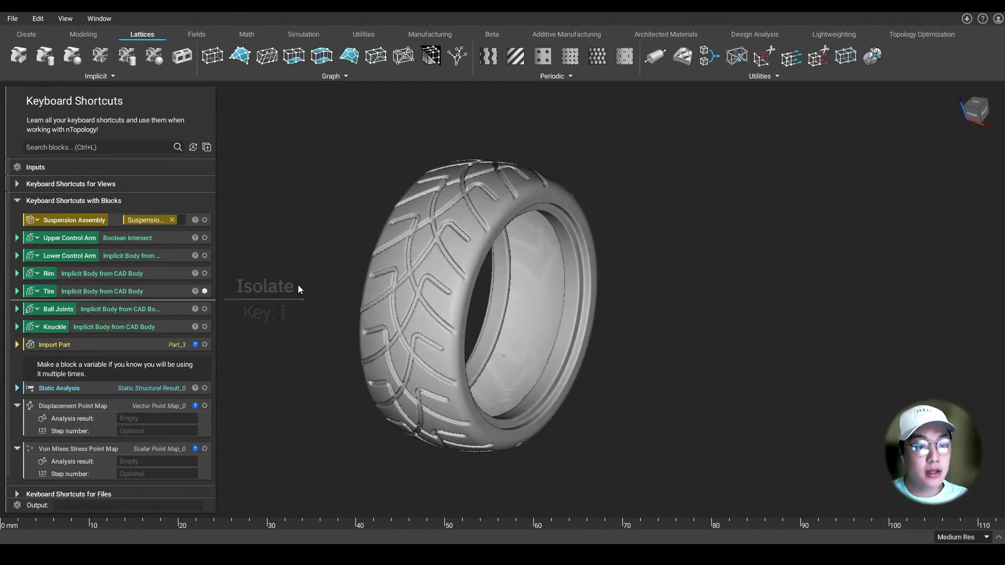
Select the Upper Control Arm, Lower Control Arm, Rim, Ball Joints and Knuckle blocks together and show them again alongside the tire
left_click(171, 239, "ctrl")
left_click(172, 257, "ctrl")
left_click(176, 273, "ctrl")
left_click(182, 308, "ctrl")
left_click(182, 328, "ctrl")
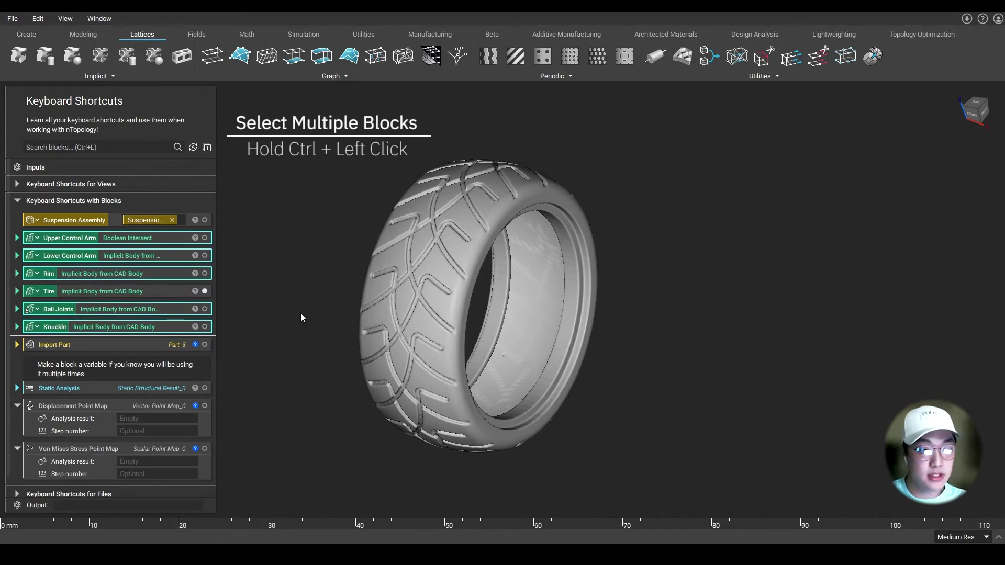
key("h")
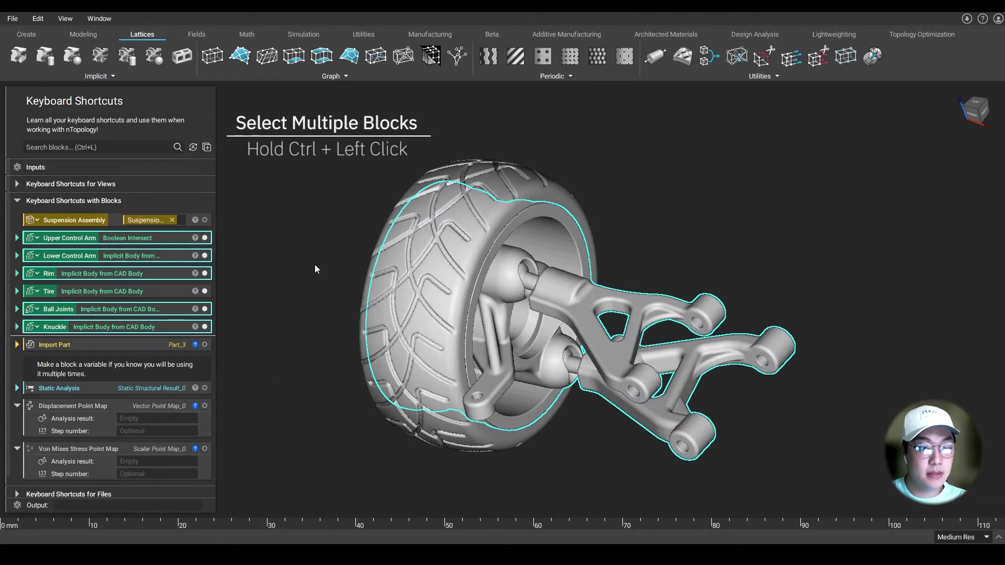
right_click_drag(346, 235, 312, 254)
left_click(300, 257)
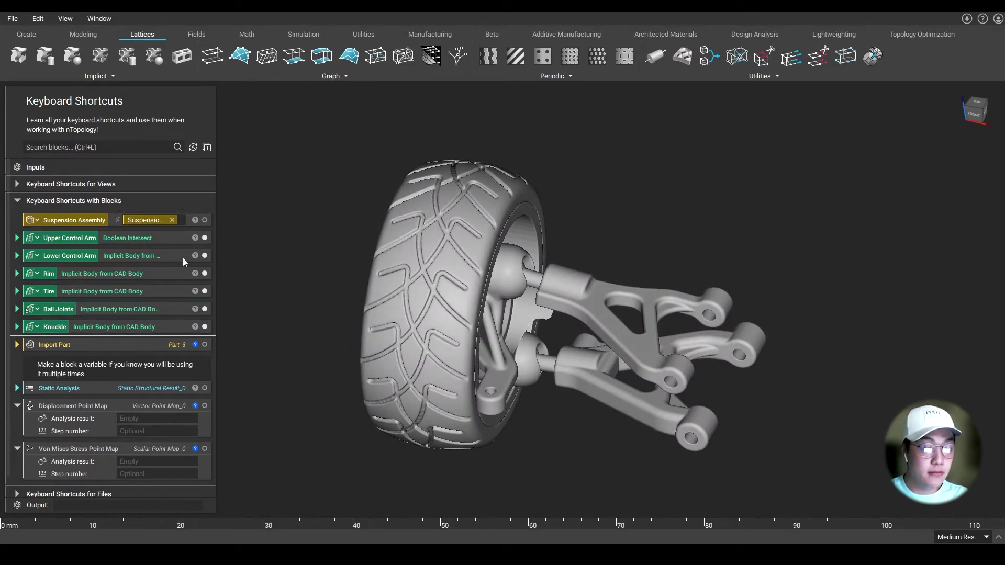
Select all six suspension body blocks, expand and collapse them together, leaving them collapsed and deselected
key("ctrl+a")
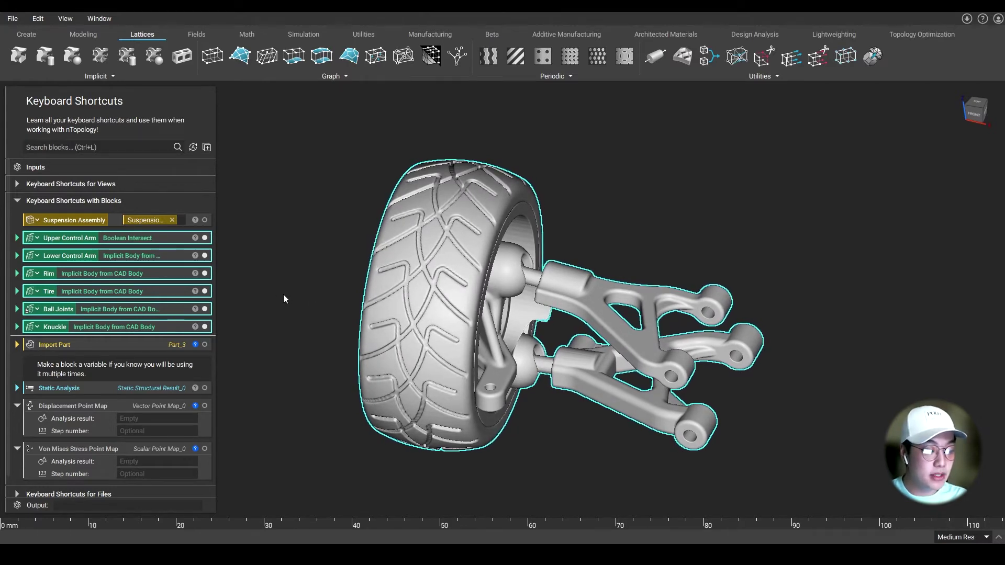
key("space")
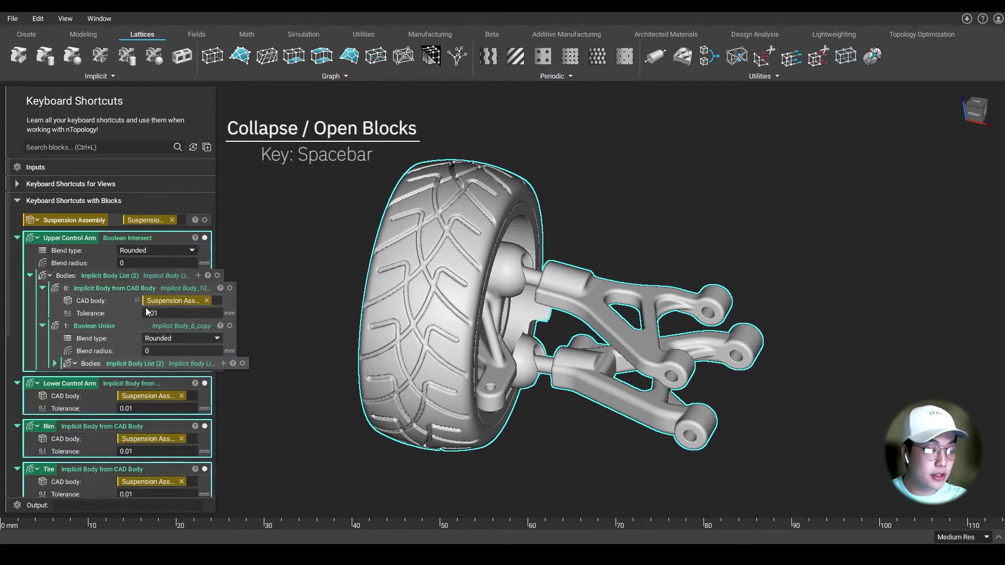
key("space")
key("space")
key("space")
scroll(161, 315, "up", 1)
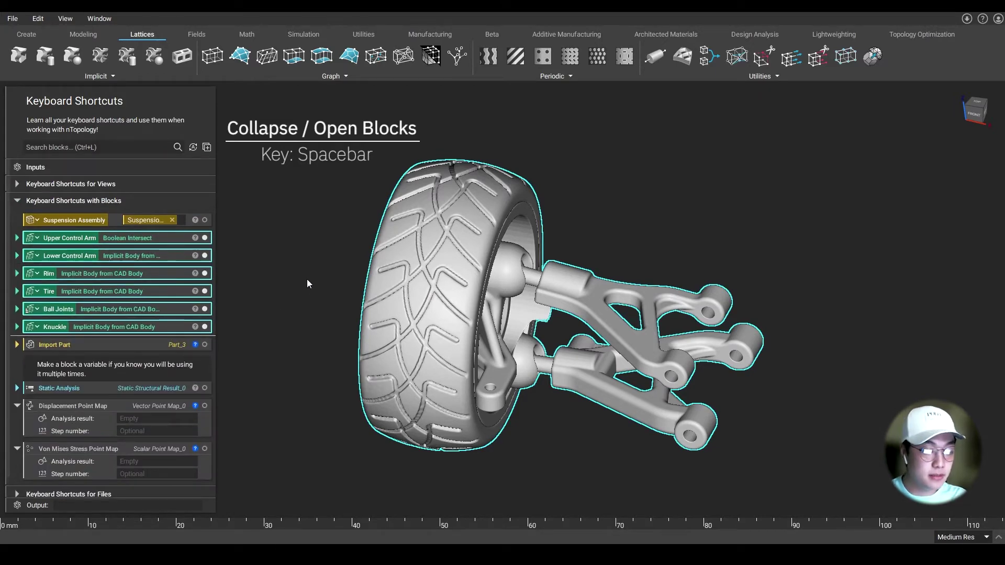
left_click(316, 293)
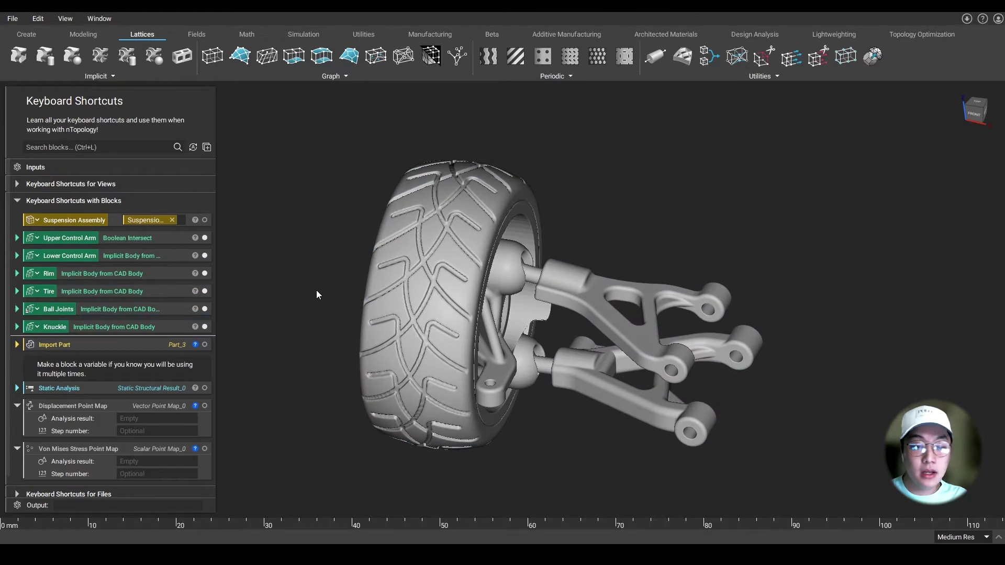
Make the Static Analysis block a variable and use it as the Analysis result of the Displacement and Von Mises Stress Point Maps
scroll(143, 336, "down", 1)
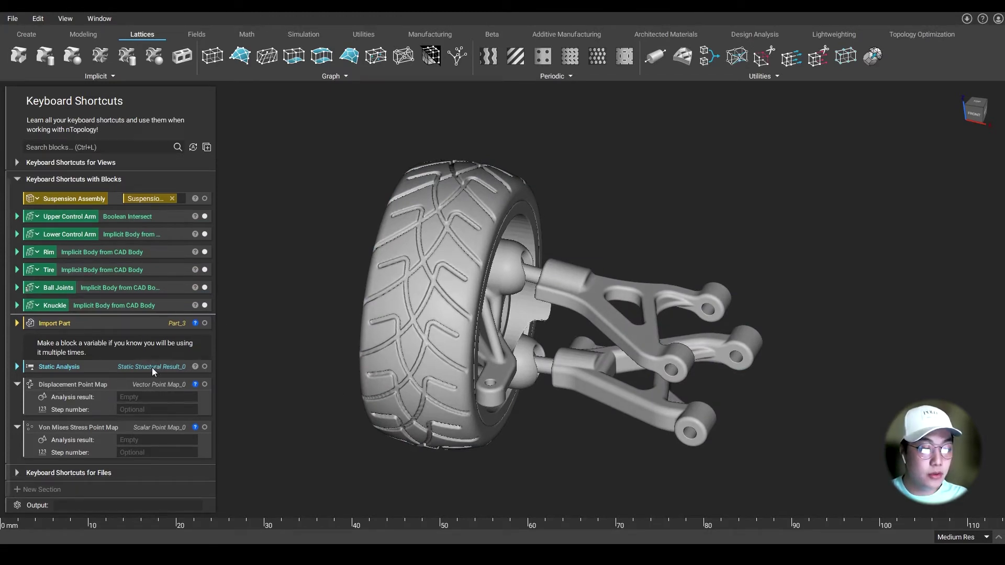
left_click(101, 365)
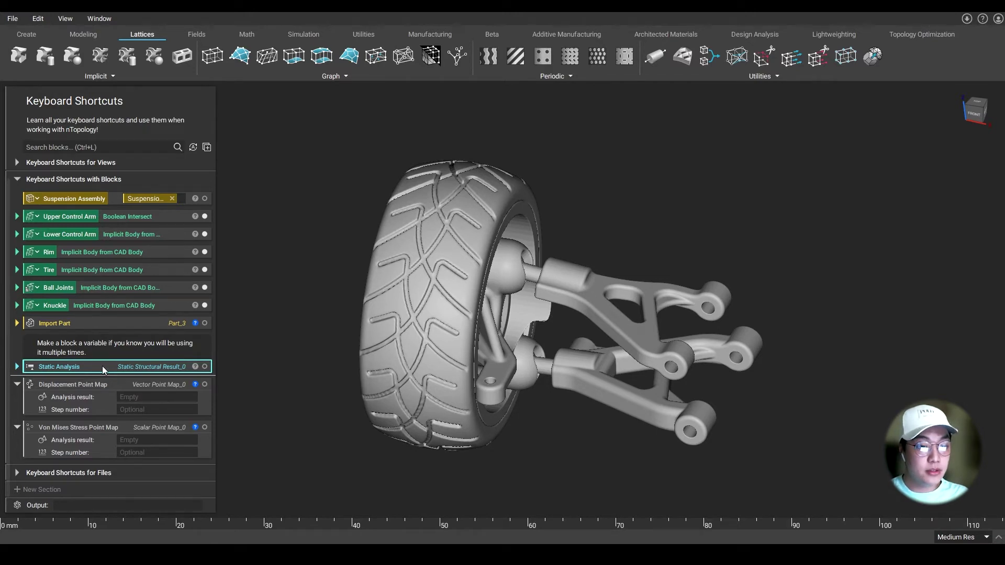
right_click(102, 366)
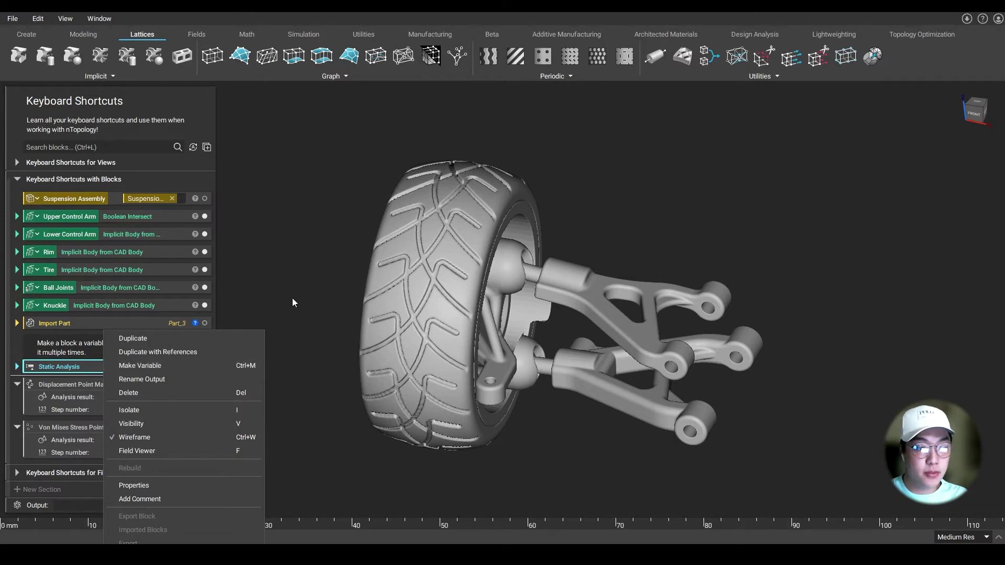
left_click(198, 365)
left_click(102, 366)
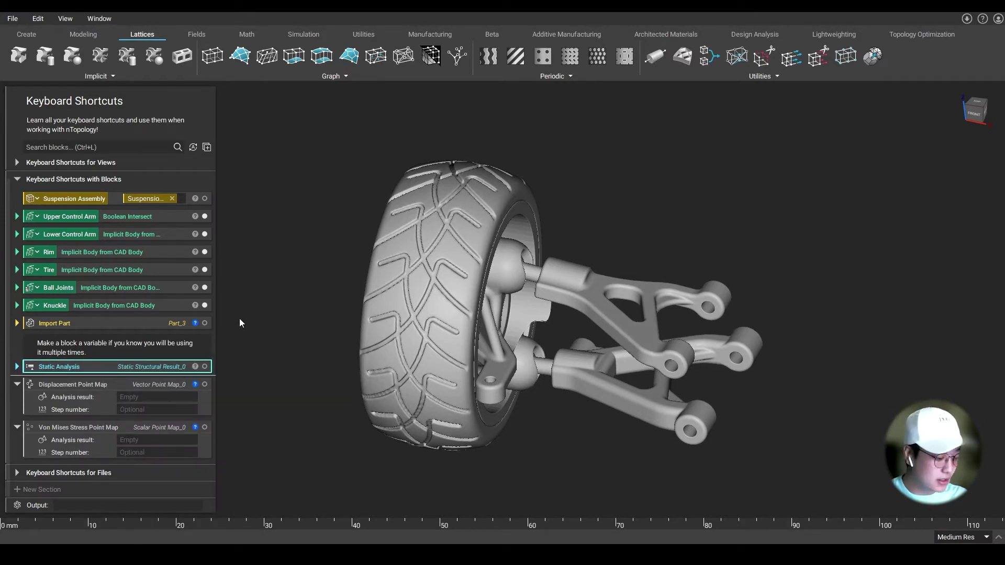
key("ctrl+m")
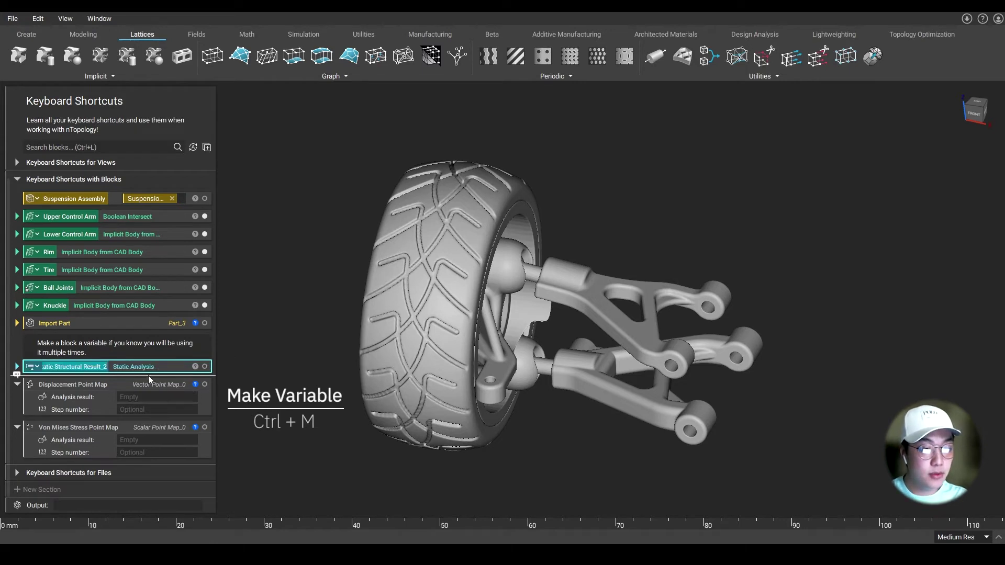
left_click_drag(83, 368, 149, 438)
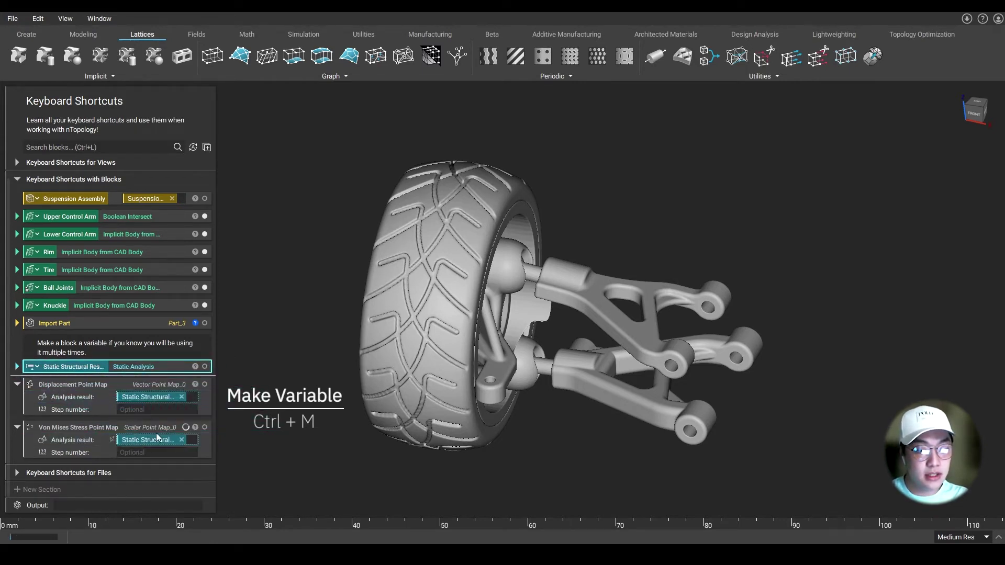
Isolate the Displacement Point Map and the Von Mises Stress Point Map in turn to view each result
left_click(153, 385)
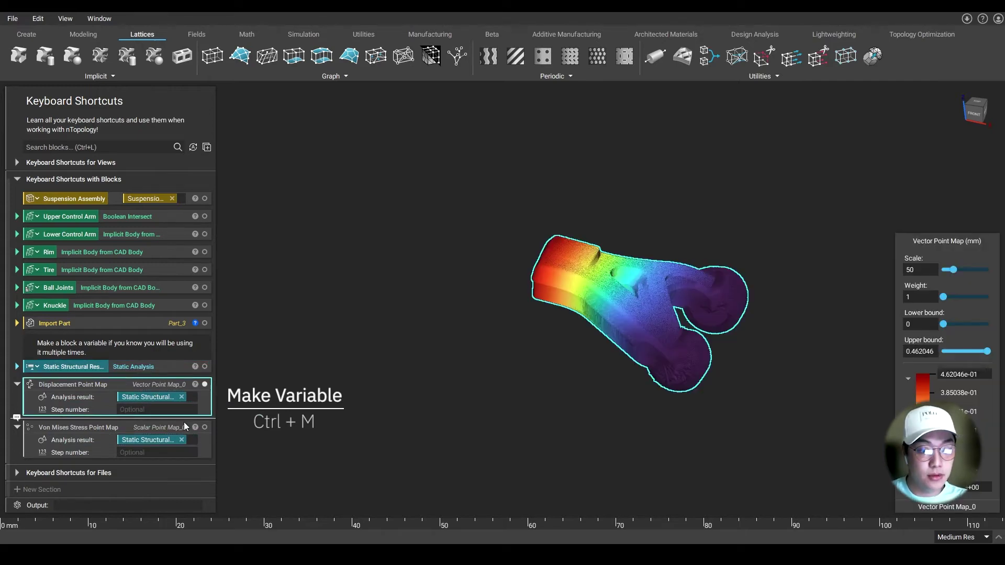
left_click(172, 424)
key("i")
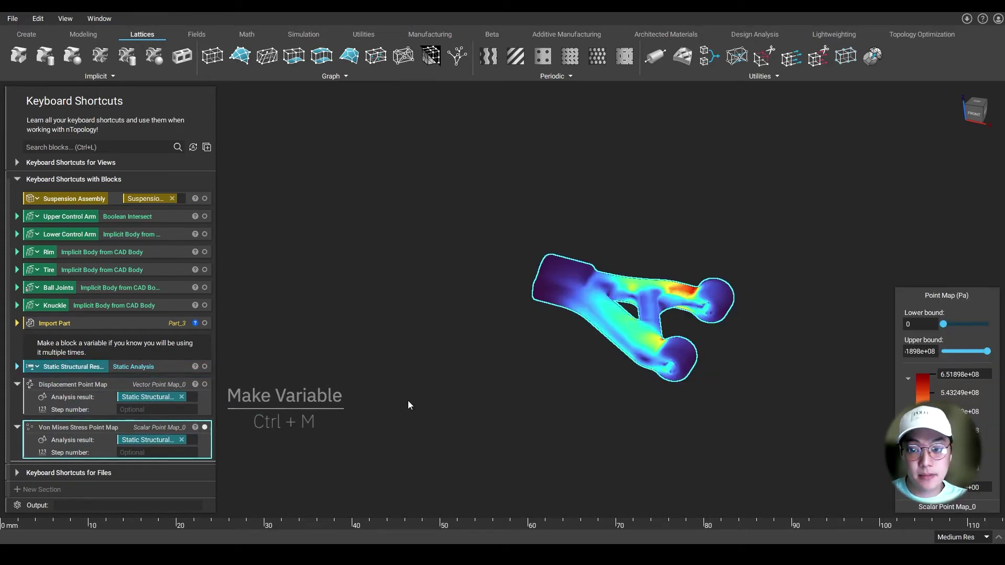
left_click(736, 406)
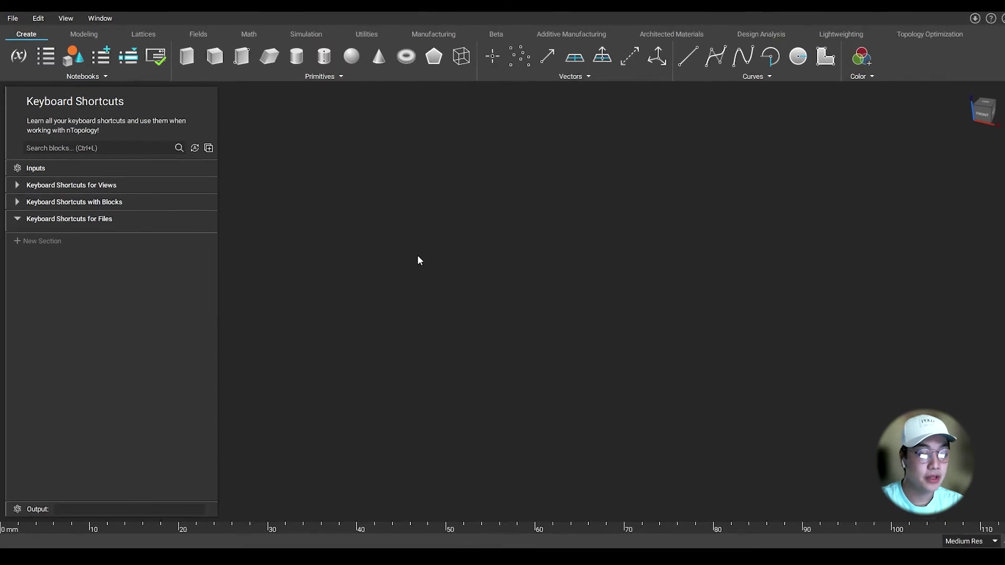
left_click(16, 10)
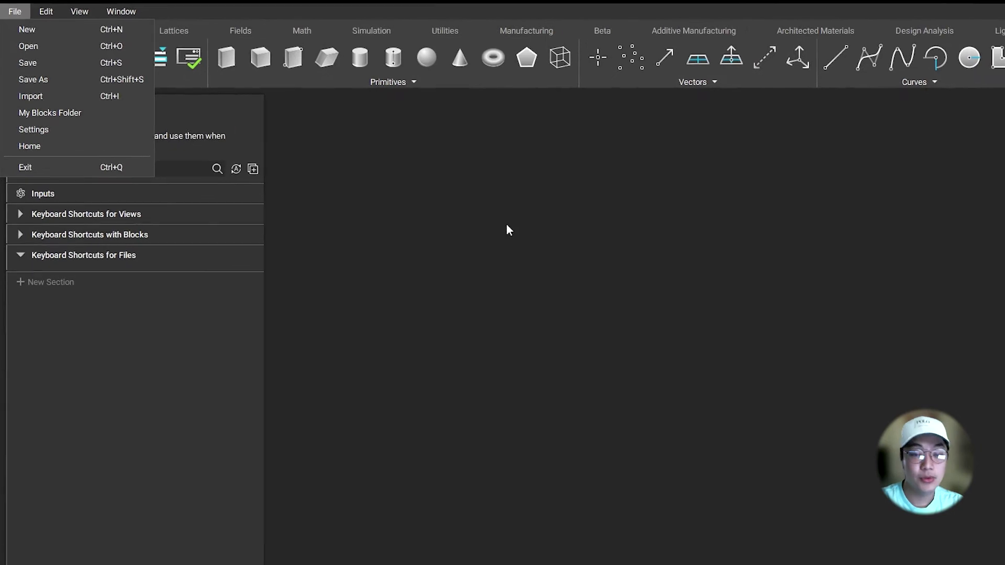
left_click(548, 247)
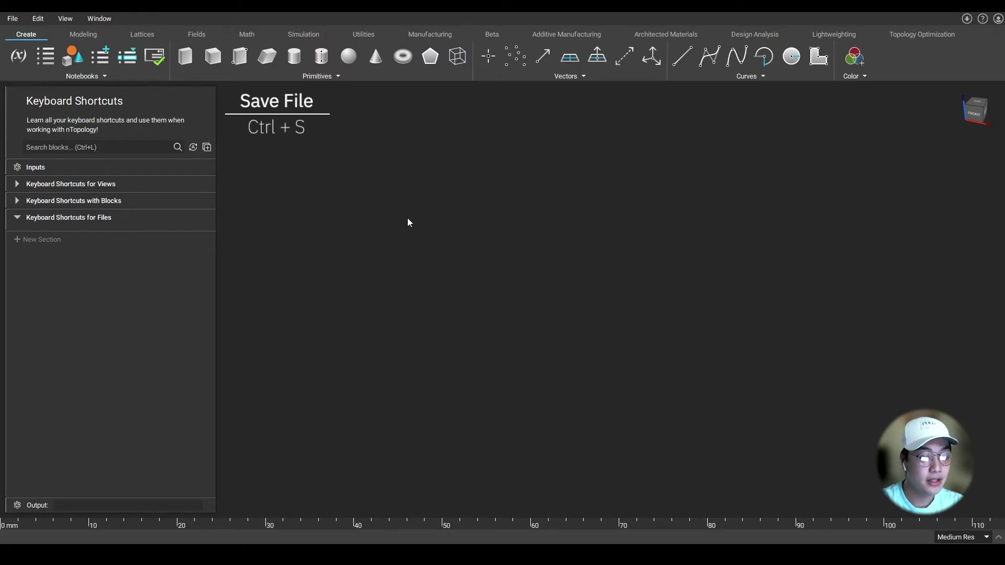
Turn on Autosave in the File Backup settings and accept the settings
left_click(14, 20)
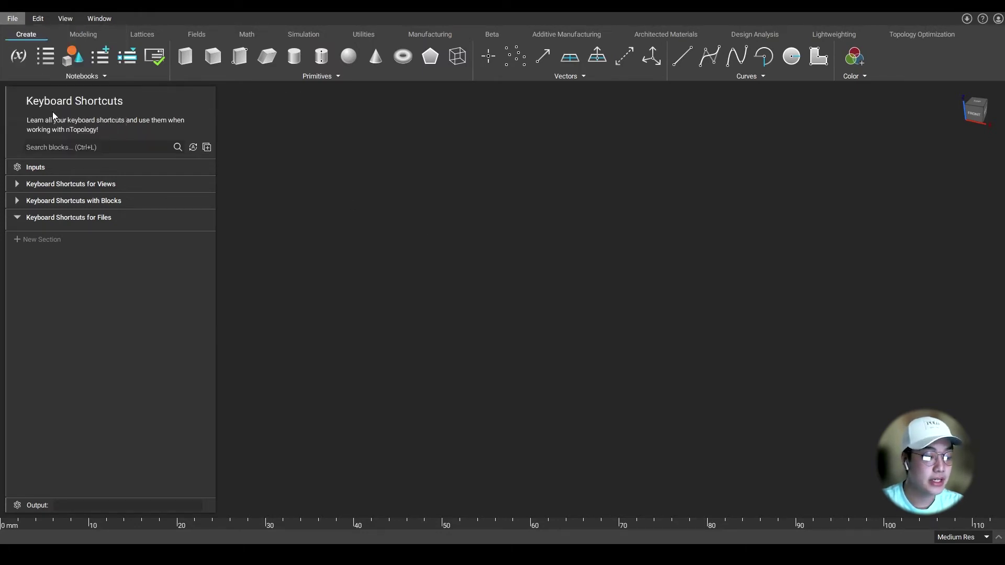
left_click(53, 113)
left_click(329, 209)
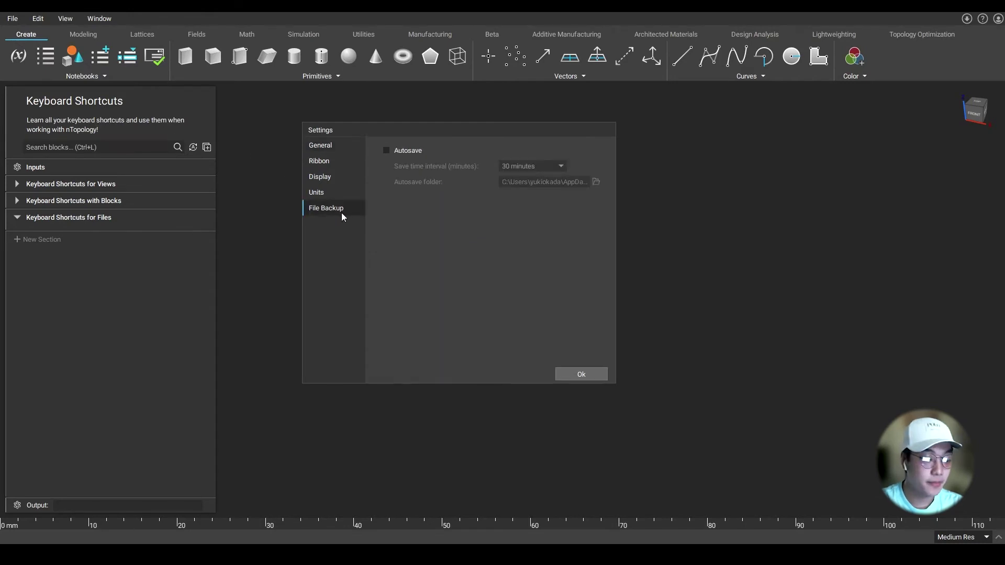
left_click(387, 151)
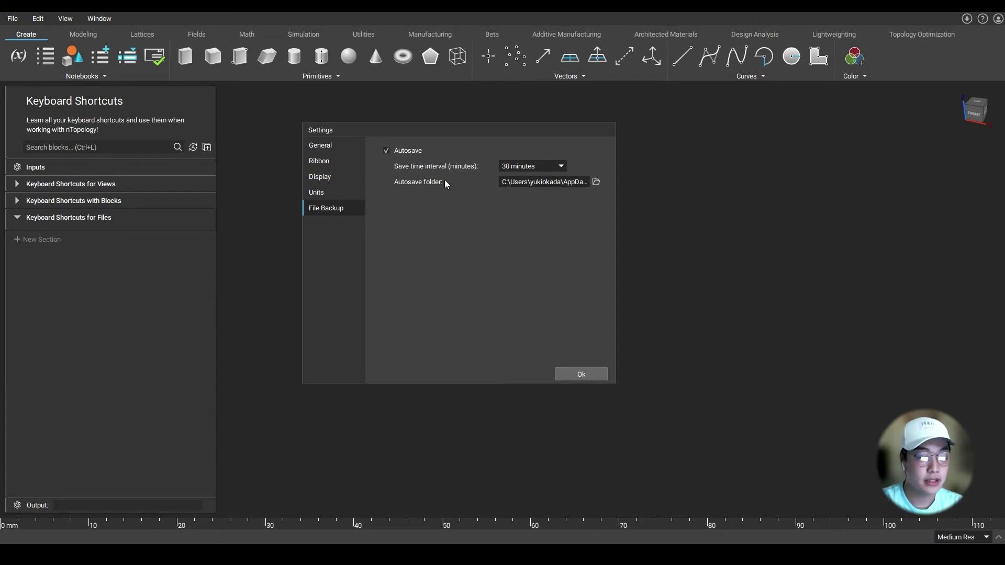
left_click(602, 376)
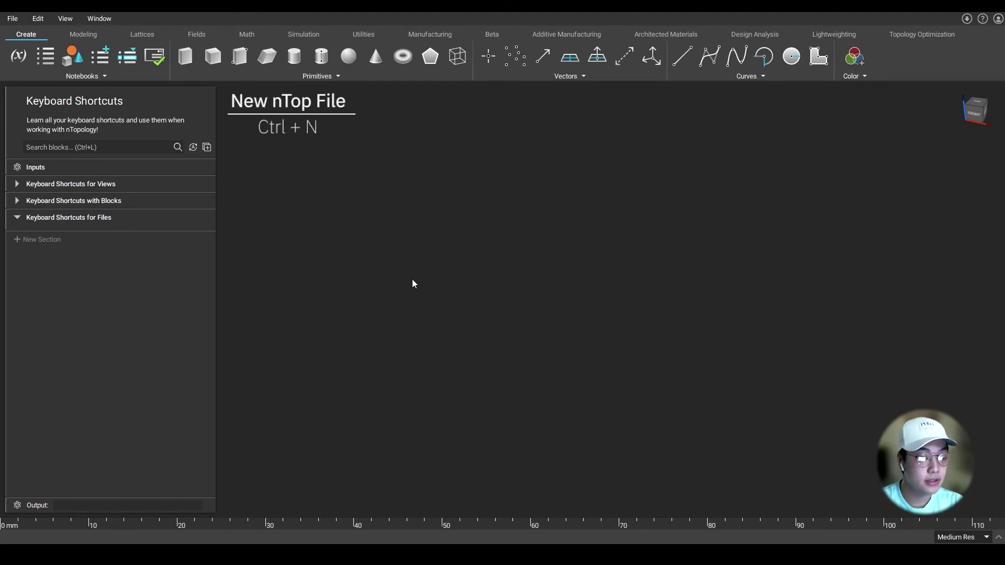
Create a new notebook and open the existing file "Keyboard Shortcuts - Save your files!.ntop"
key("ctrl+n")
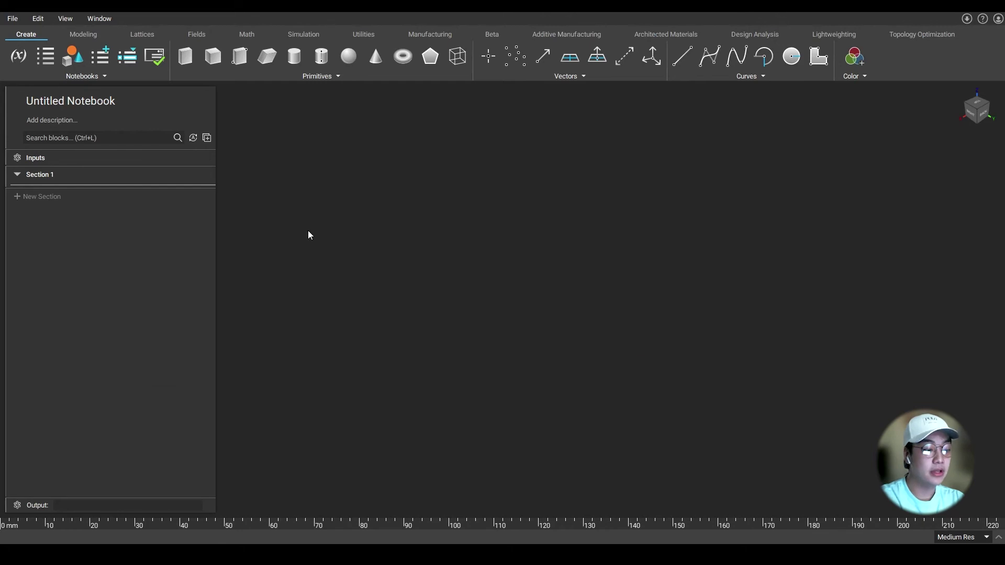
key("ctrl+o")
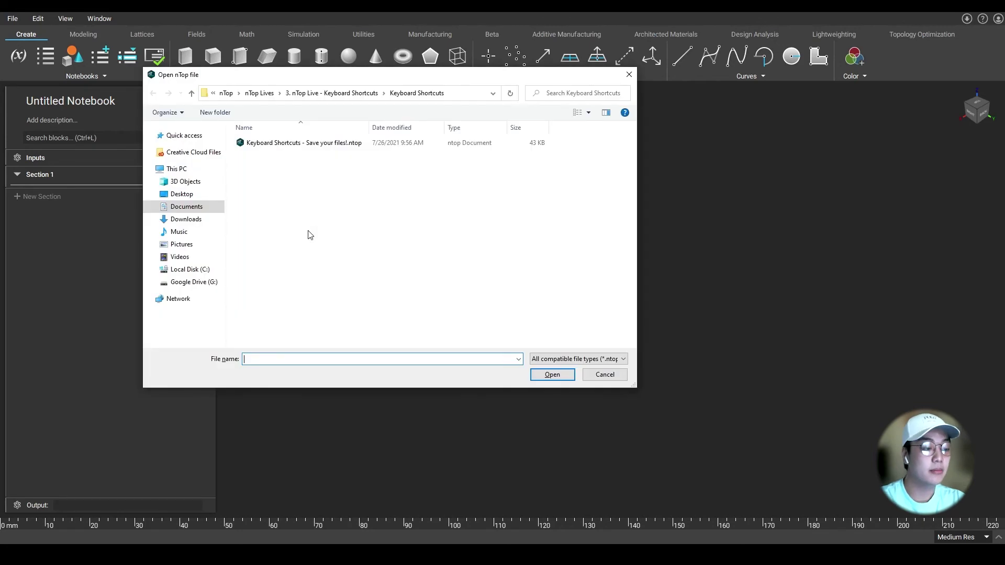
left_click(352, 147)
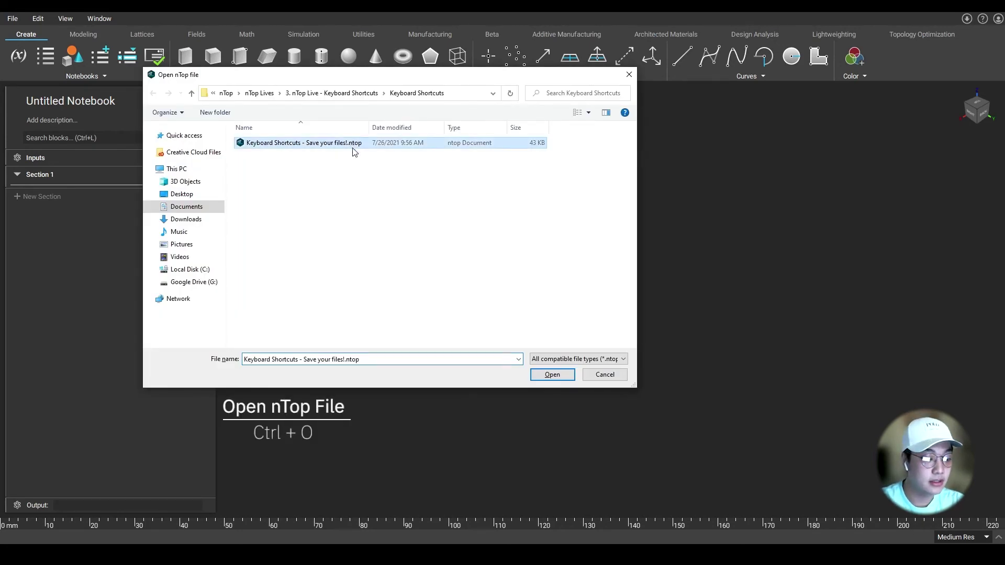
left_click(553, 375)
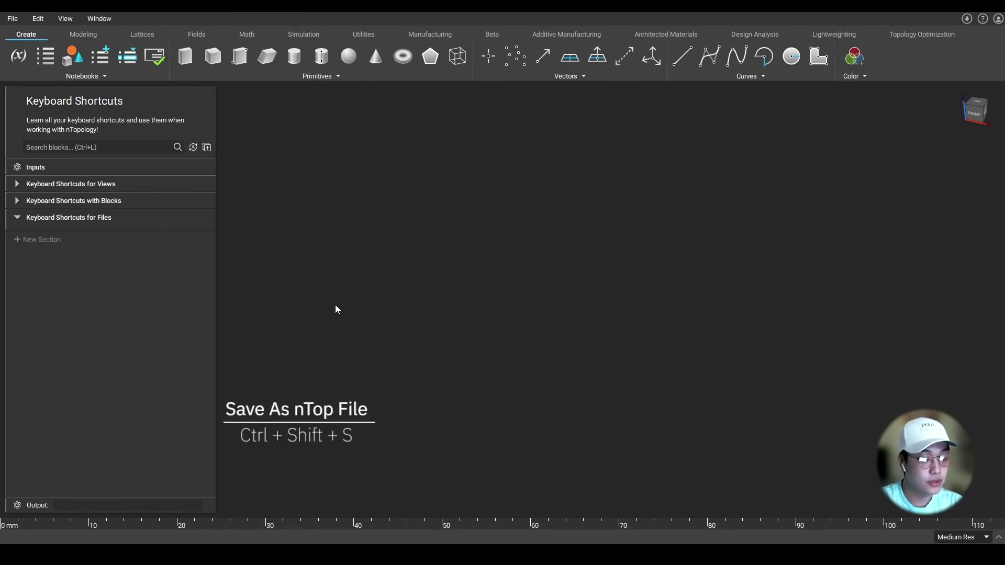
Bring up the Save As dialog for the Keyboard Shortcuts nTop file and dismiss it without saving
key("ctrl+shift+s")
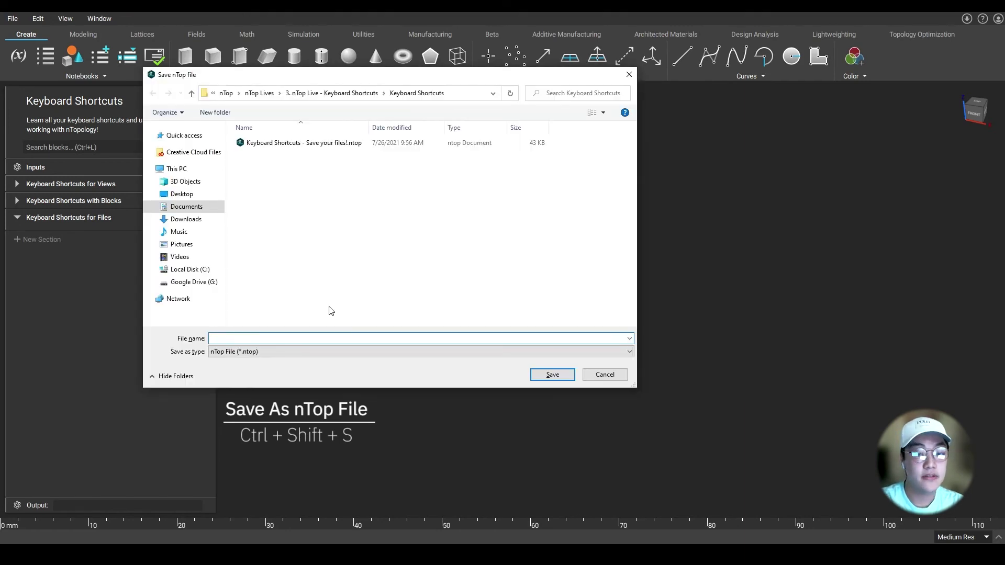
left_click(605, 375)
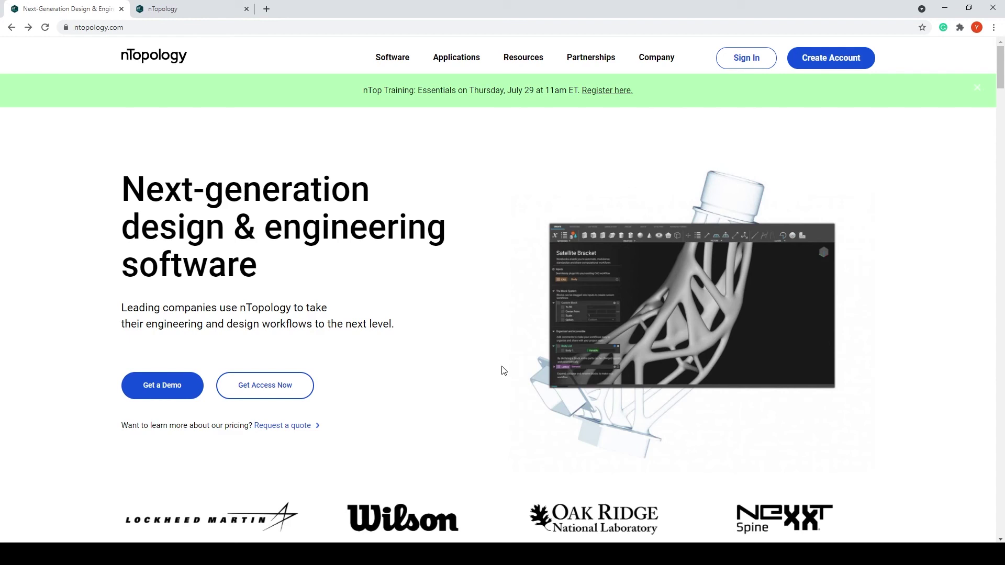
In Chrome, highlight the ntopology.com address, open the Get a Demo page and view its request form
left_click(115, 32)
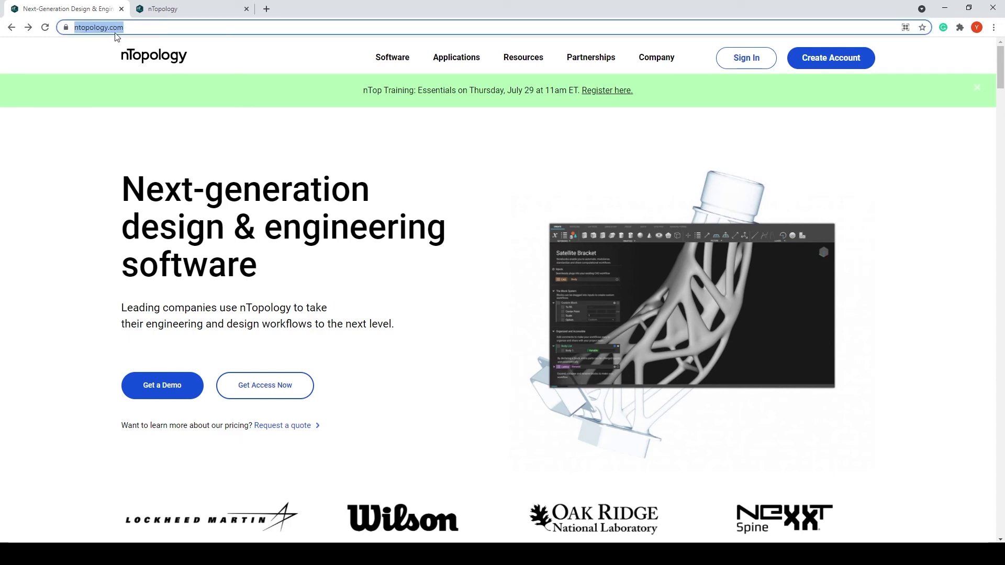
left_click(193, 390)
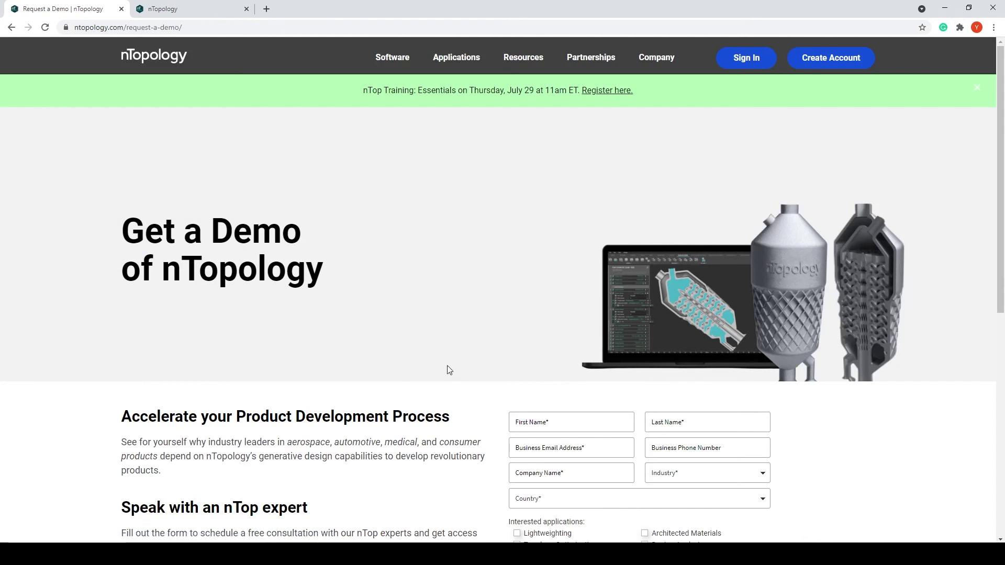
scroll(472, 366, "down", 4)
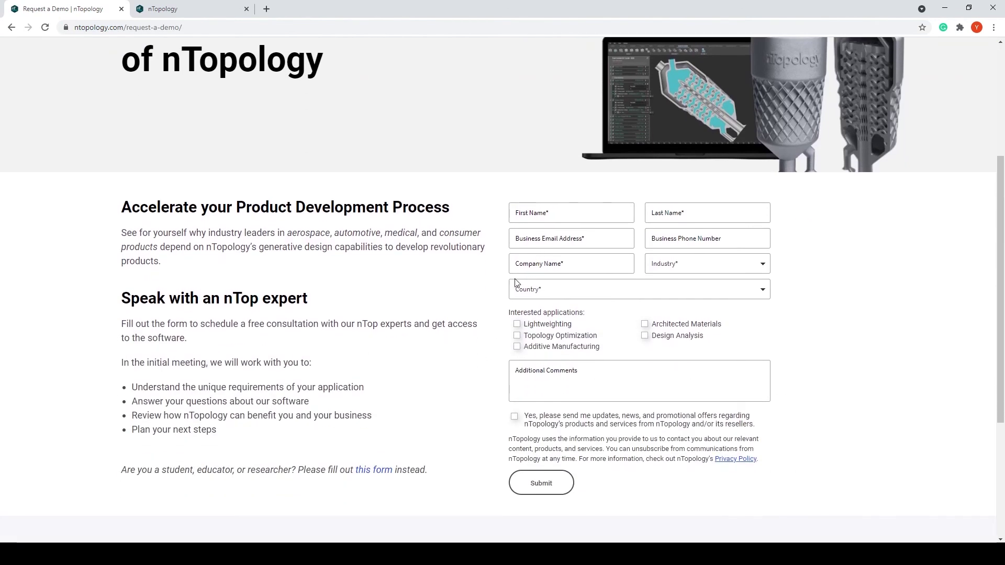
Show the nTopology Help Center page and highlight its web address, support.ntopology.com/hc/en-us
key("ctrl+Tab")
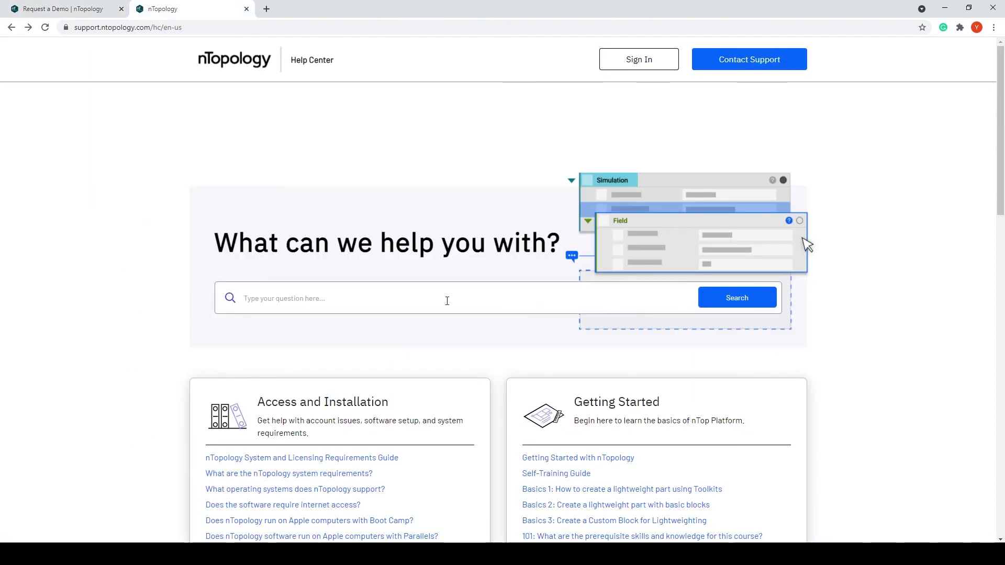
left_click(180, 30)
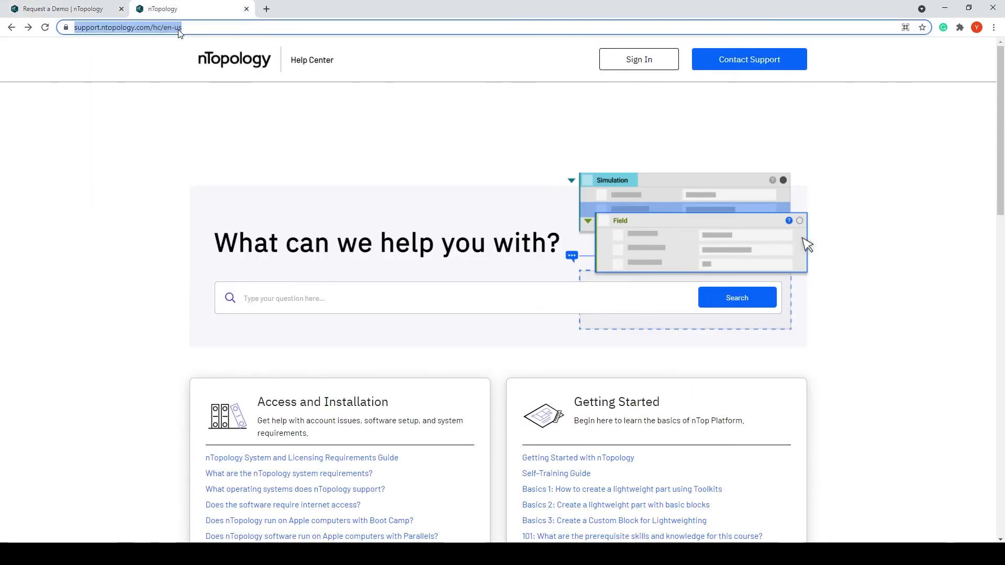